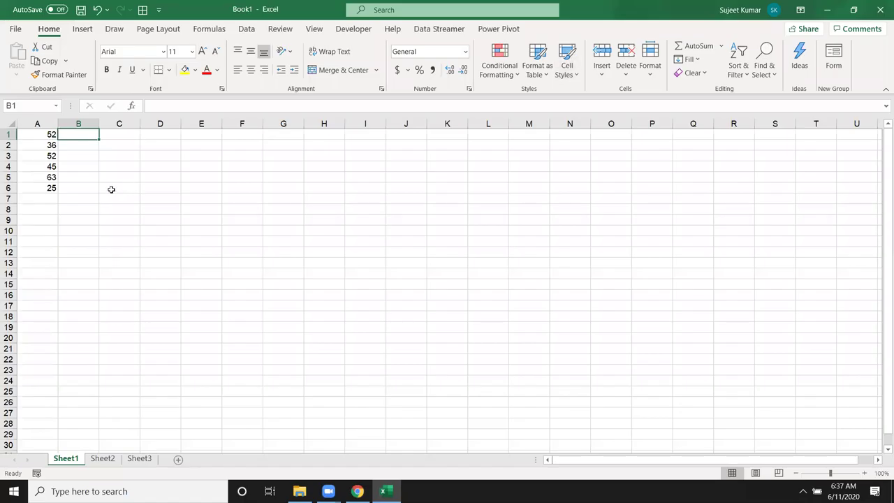
# Enter =IF(A1>50,"OK","Pending") in B1 to label the number in A1
pyautogui.moveTo(52, 190); pyautogui.dragTo(56, 134)
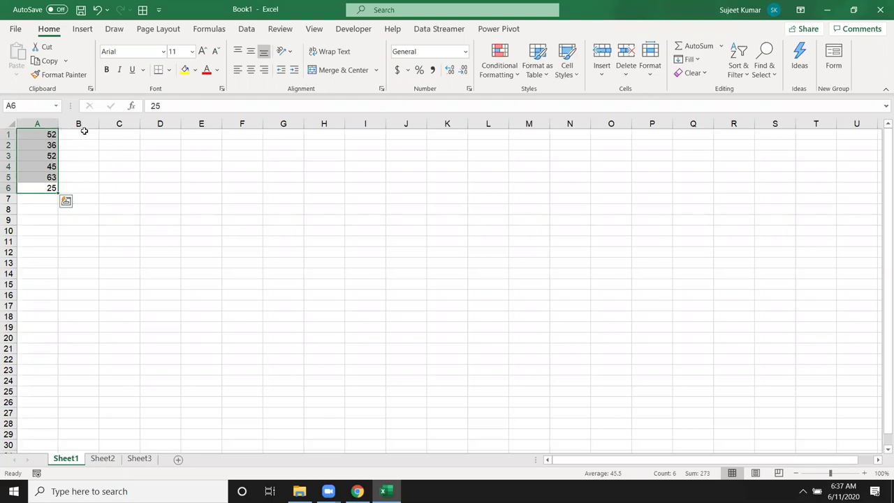
pyautogui.click(84, 132)
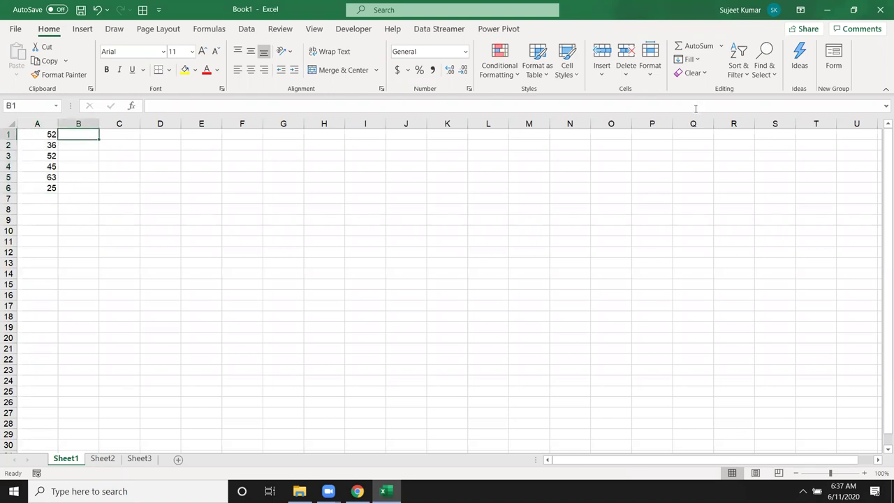
pyautogui.write('=if')
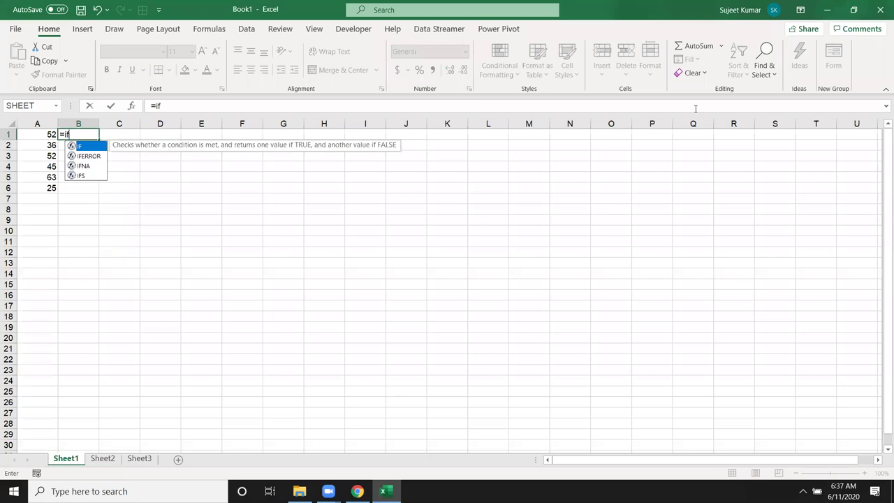
pyautogui.press('Tab')
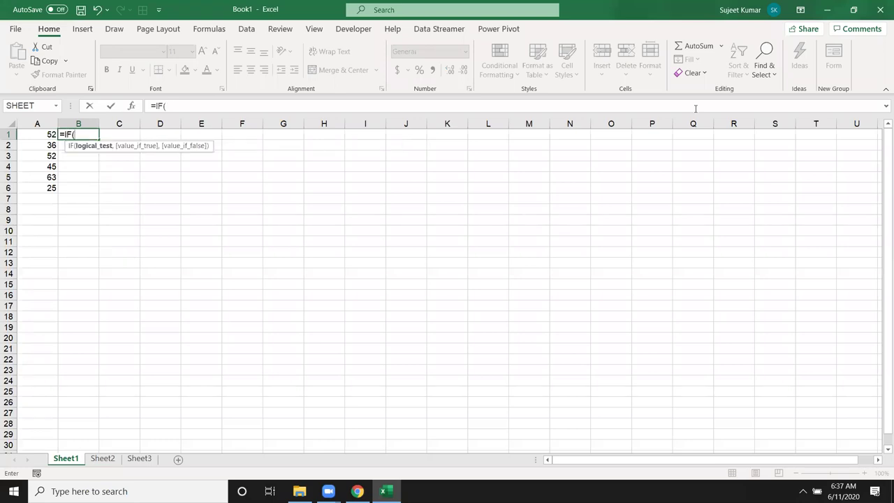
pyautogui.write('true')
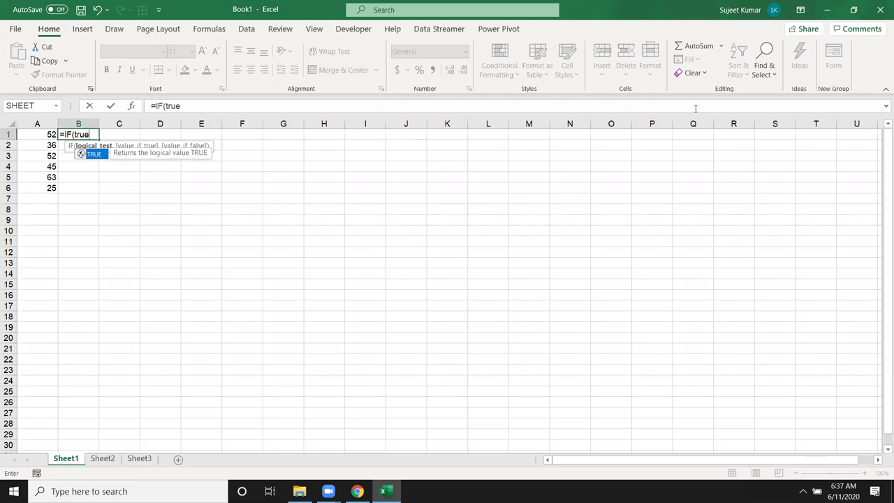
pyautogui.press('BackSpace')
pyautogui.press('BackSpace')
pyautogui.press('BackSpace')
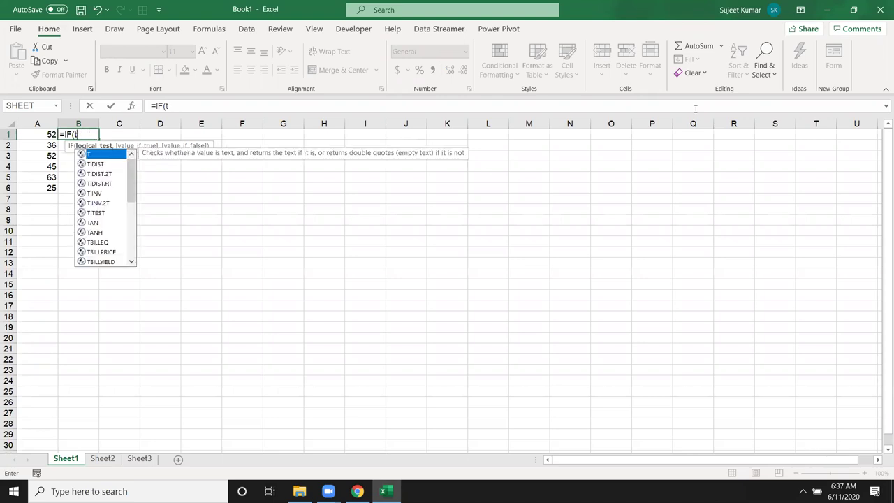
pyautogui.press('BackSpace')
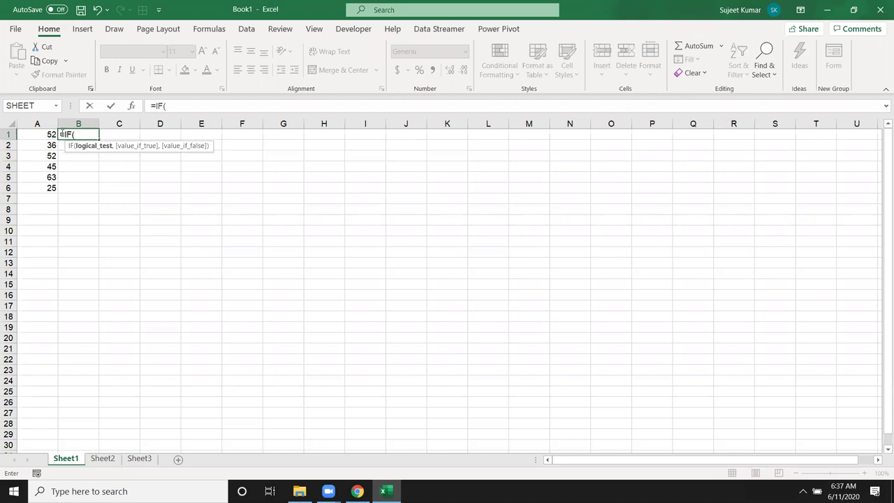
pyautogui.click(40, 133)
pyautogui.write('>50')
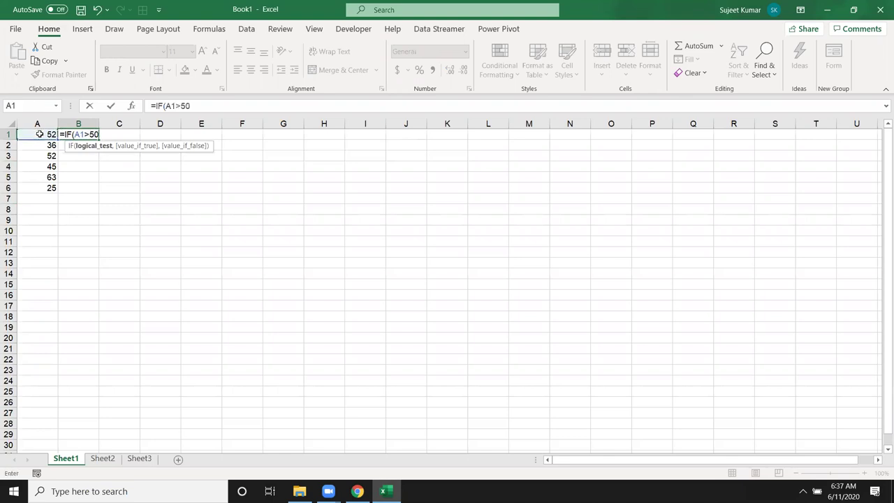
pyautogui.write(',')
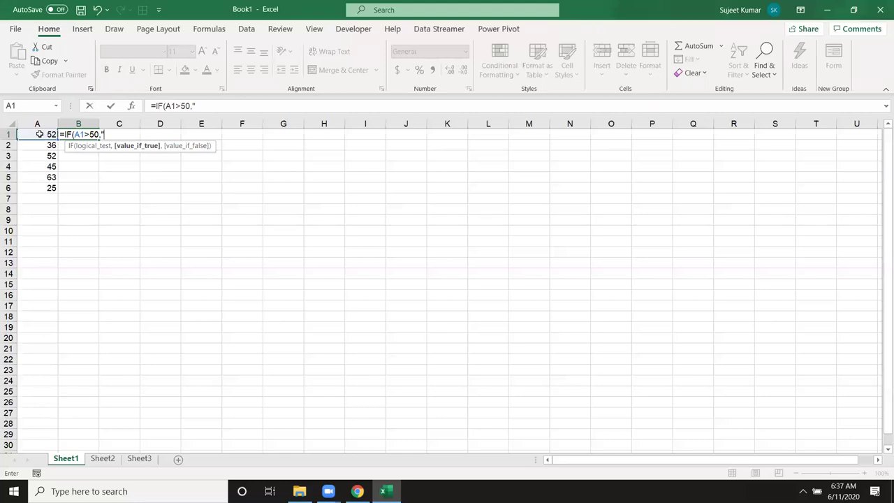
pyautogui.write('OK"')
pyautogui.write(',"Pen')
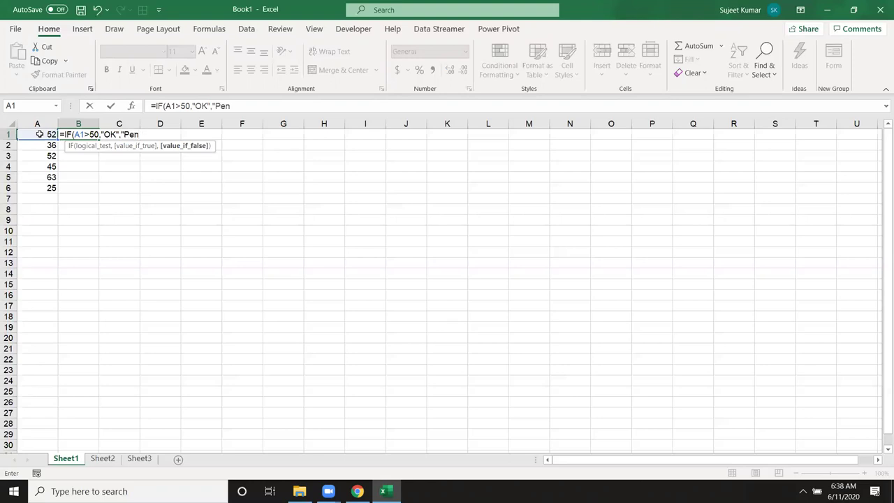
pyautogui.write('ding')
pyautogui.write('")')
pyautogui.press('Return')
# Fill the B1 formula down to B6 and check the copy in B3
pyautogui.press('Up')
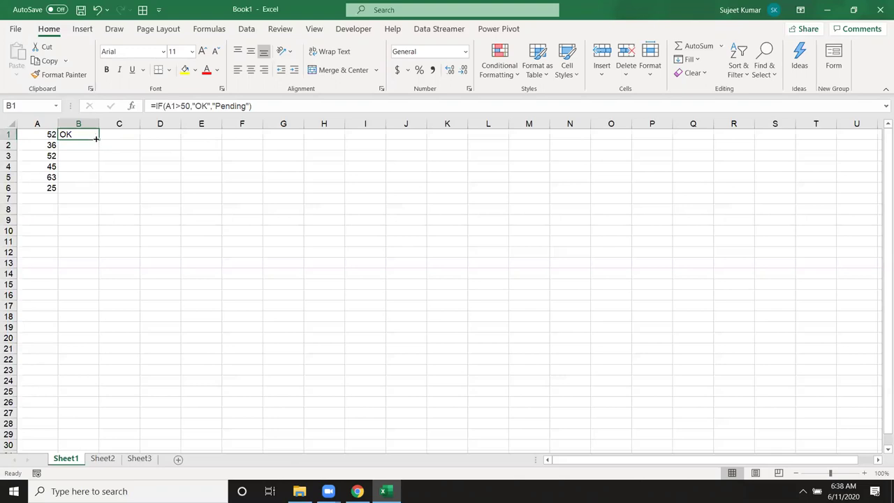
pyautogui.moveTo(97, 139); pyautogui.dragTo(98, 190)
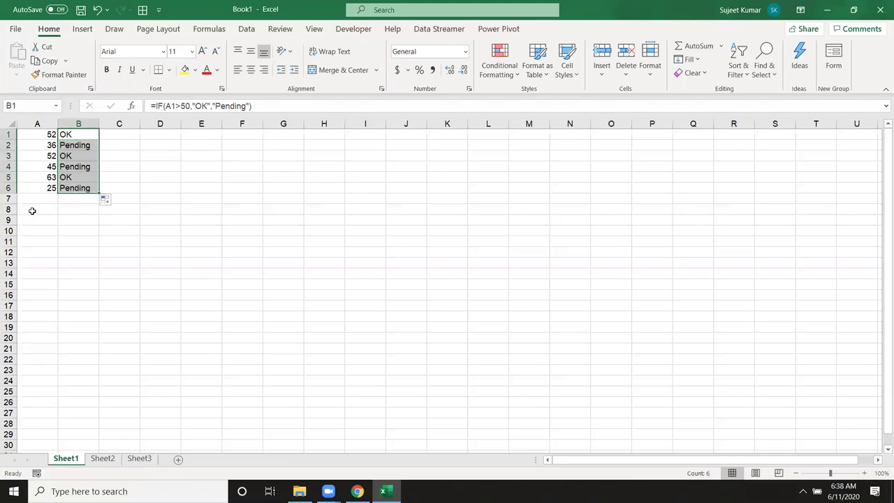
pyautogui.click(65, 154)
# On Sheet2, enter a Name header in A1 and a sample name in A2
pyautogui.click(99, 459)
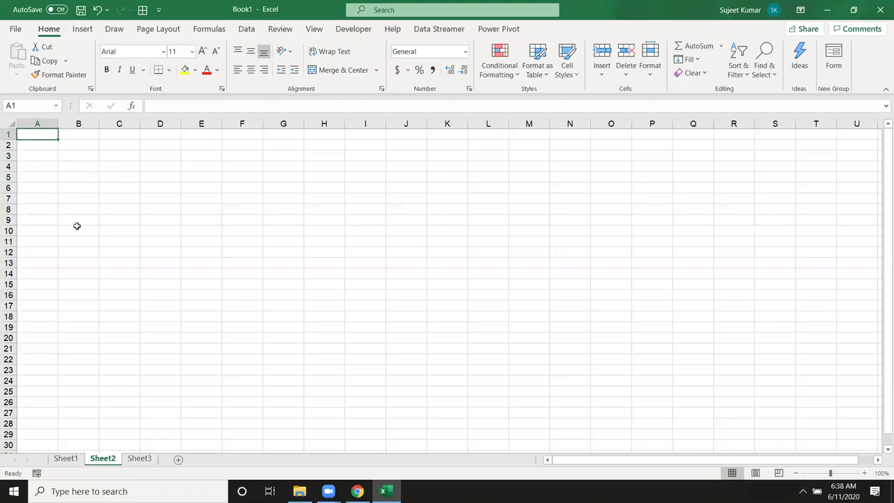
pyautogui.write('Name')
pyautogui.press('Return')
pyautogui.write('Puja')
pyautogui.press('Return')
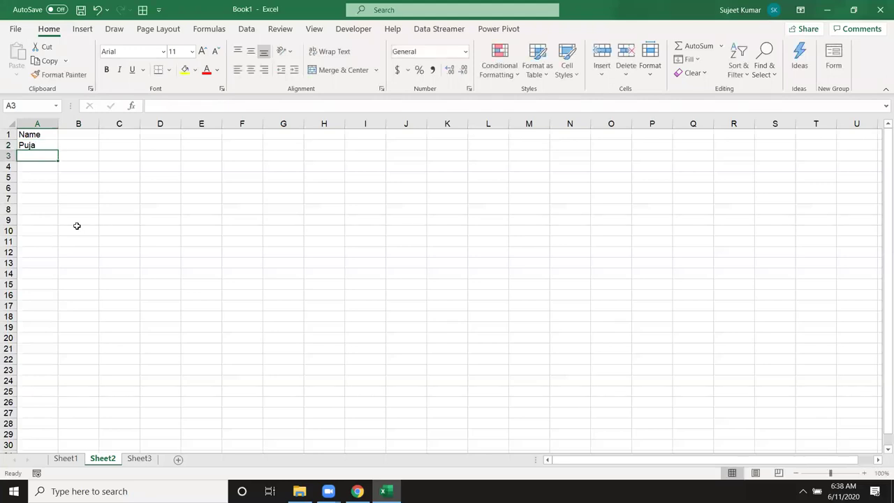
# Fill a repeating list of names down column A and select it with its header
pyautogui.click(28, 144)
pyautogui.moveTo(54, 153); pyautogui.dragTo(36, 481)
pyautogui.hotkey('ctrl', 'Home')
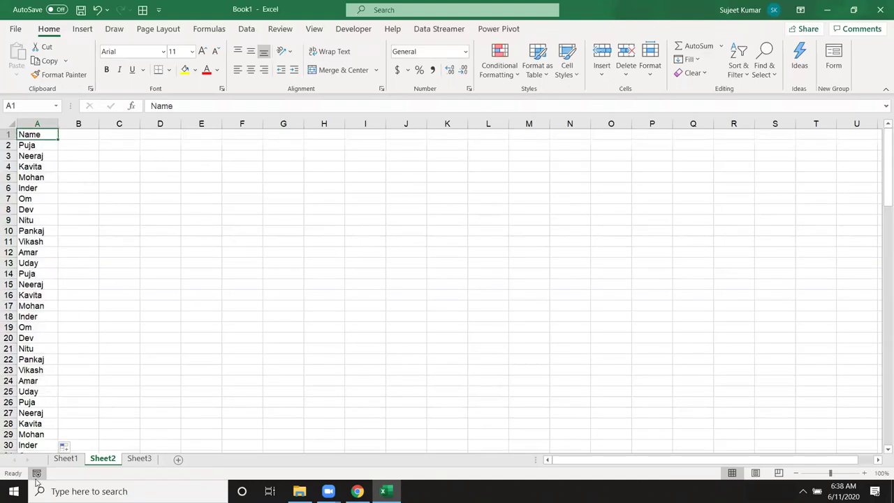
pyautogui.moveTo(36, 136); pyautogui.dragTo(37, 481)
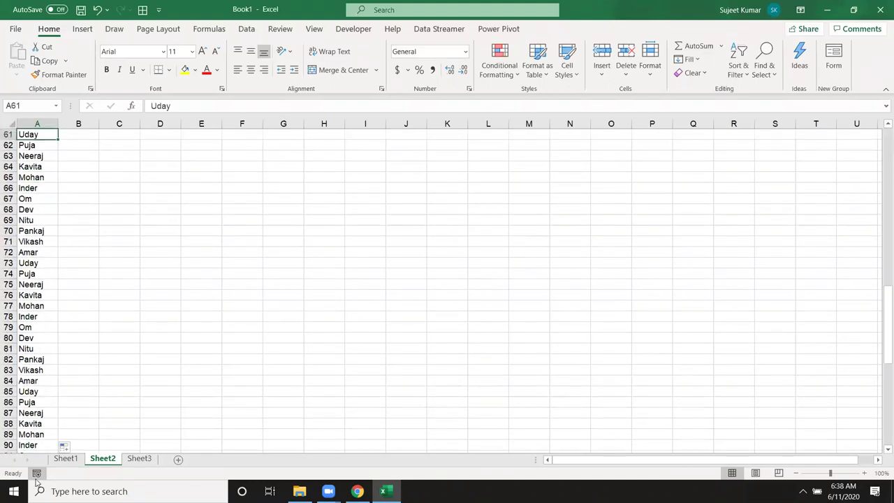
pyautogui.hotkey('ctrl', 'z')
pyautogui.hotkey('ctrl', 'z')
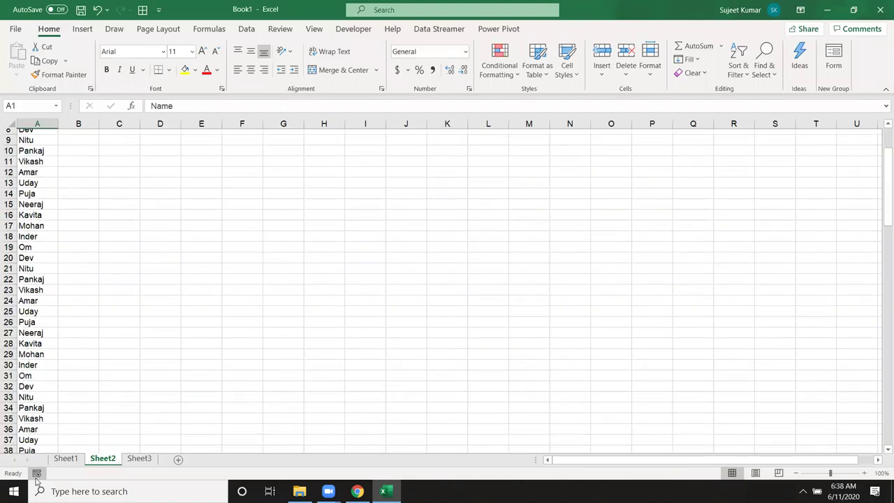
pyautogui.press('Up')
pyautogui.press('Down')
pyautogui.hotkey('ctrl', 'shift', 'Down')
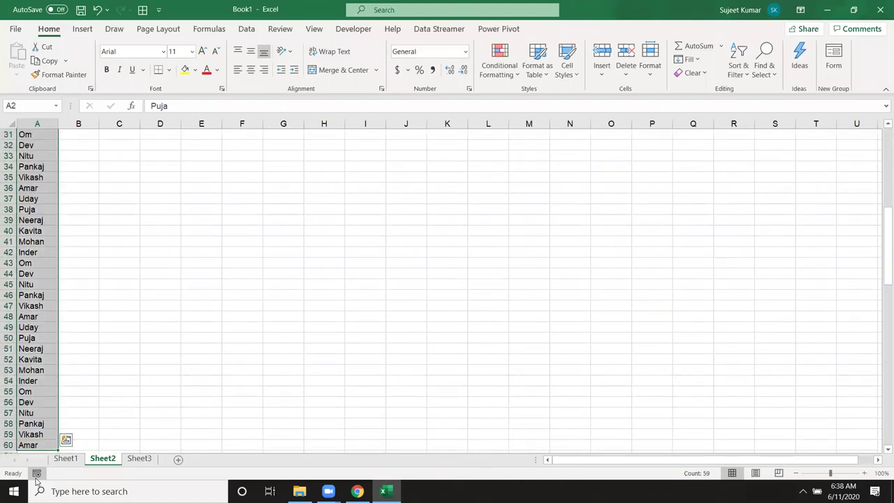
pyautogui.press('Up')
pyautogui.hotkey('ctrl', 'shift', 'Down')
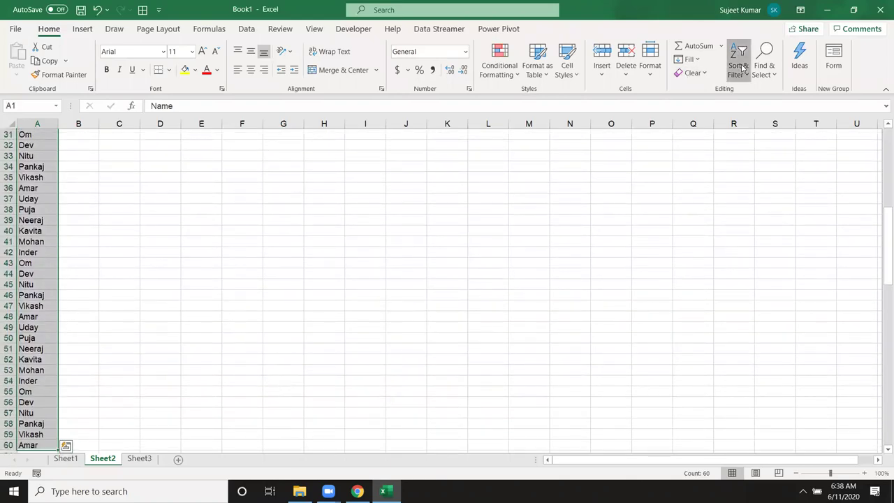
# Custom-sort the Name column A to Z with headers, then check the grouped names
pyautogui.click(742, 64)
pyautogui.click(765, 125)
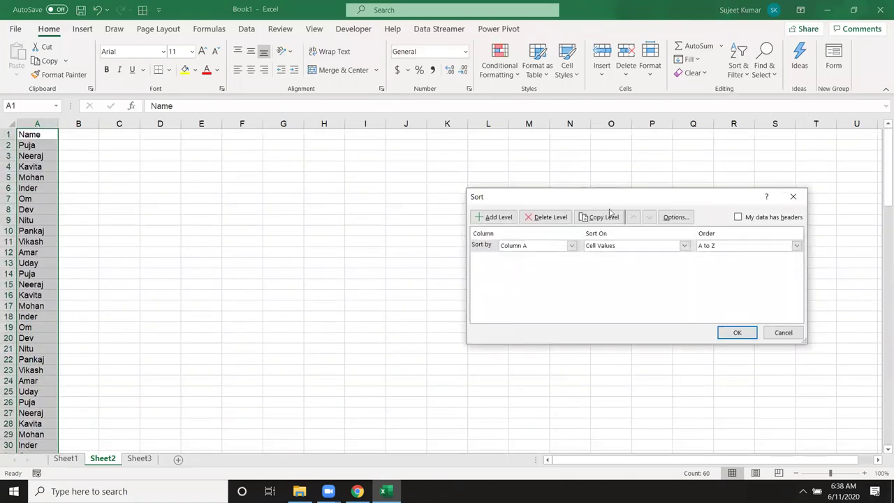
pyautogui.click(739, 217)
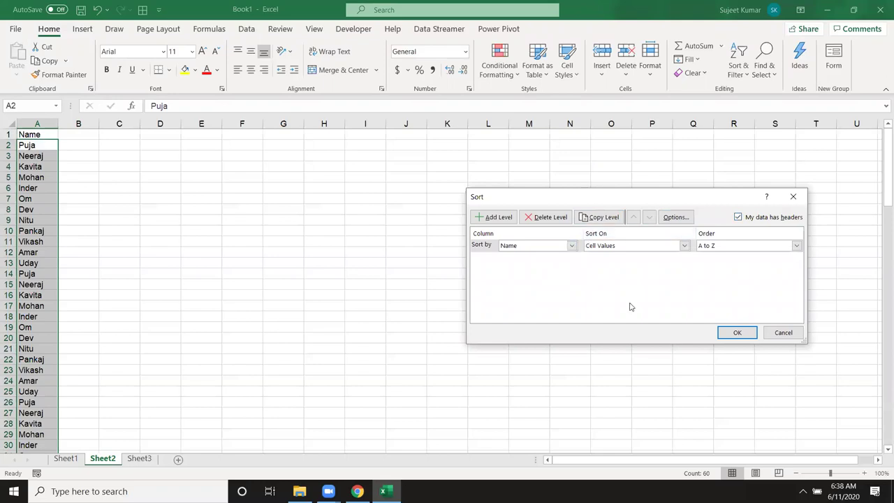
pyautogui.click(738, 334)
pyautogui.click(738, 334)
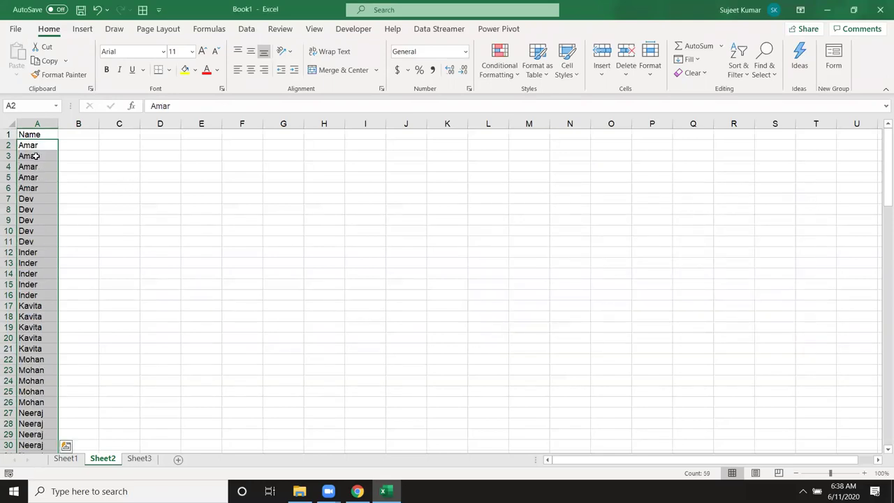
pyautogui.moveTo(34, 146); pyautogui.dragTo(33, 189)
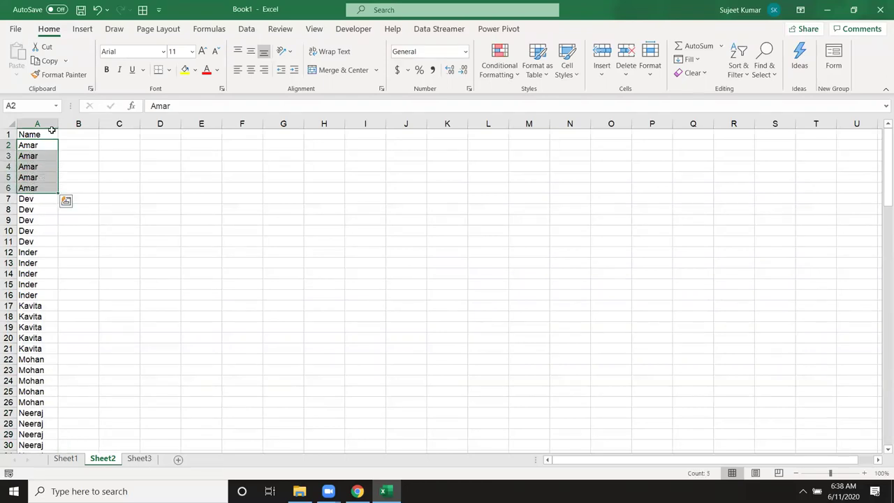
pyautogui.click(39, 147)
pyautogui.click(46, 200)
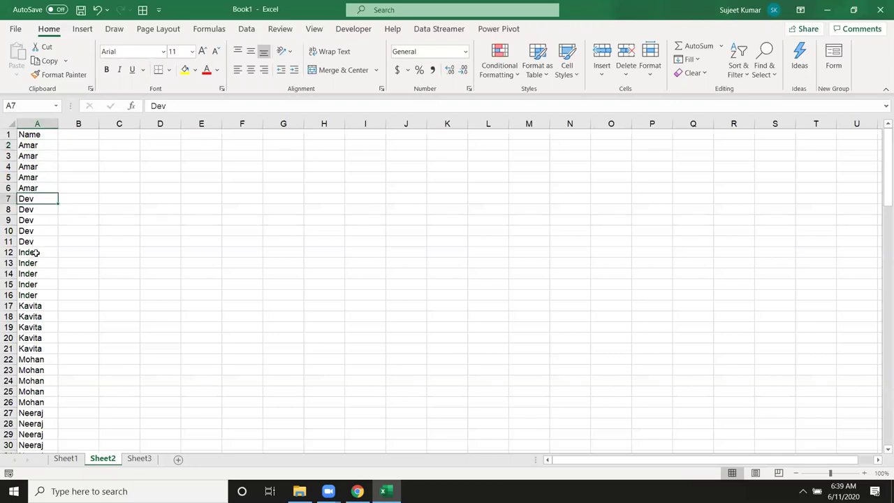
# Enter =IF(A2=A1,"D","U") in B2
pyautogui.click(80, 142)
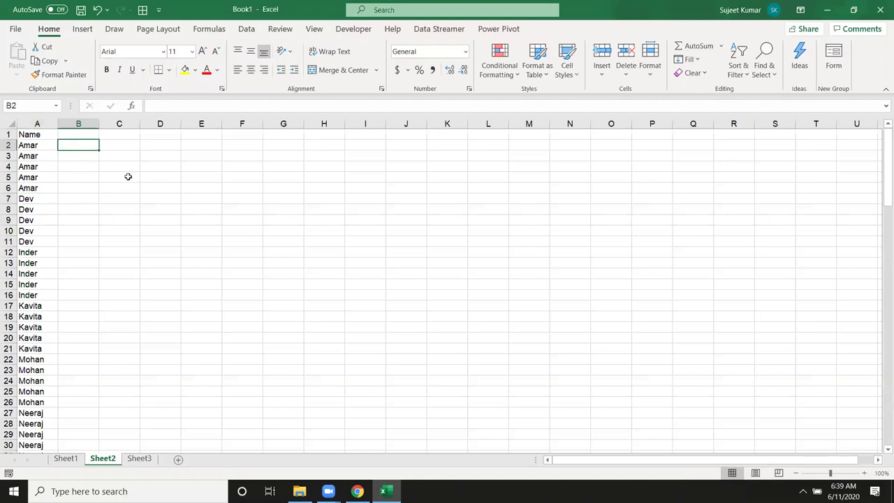
pyautogui.write('=if')
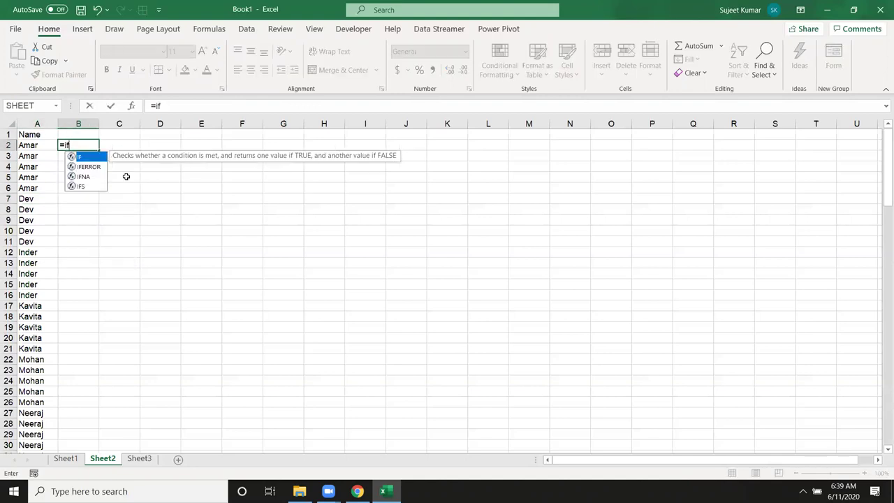
pyautogui.press('Tab')
pyautogui.write('A2')
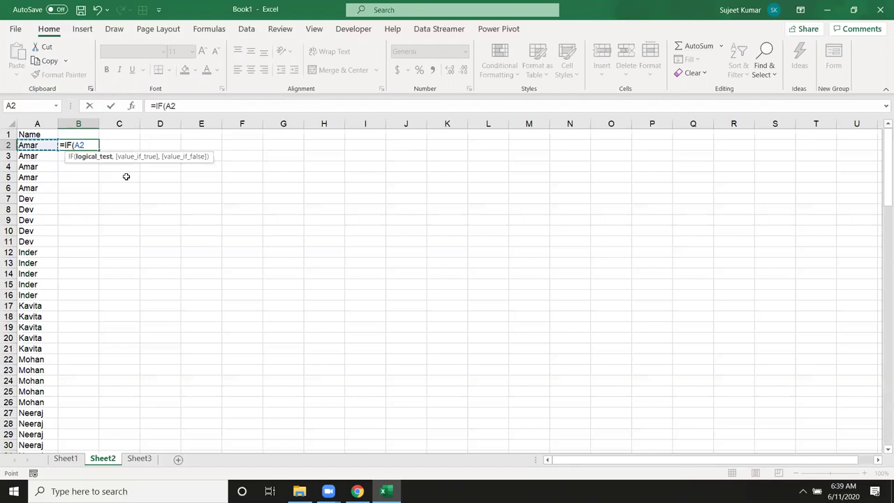
pyautogui.write('=')
pyautogui.press('Up')
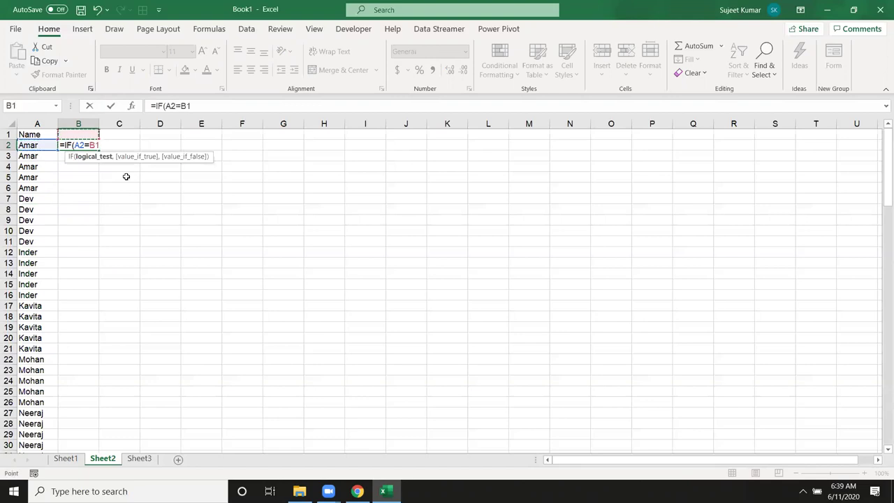
pyautogui.press('Left')
pyautogui.write(',"U')
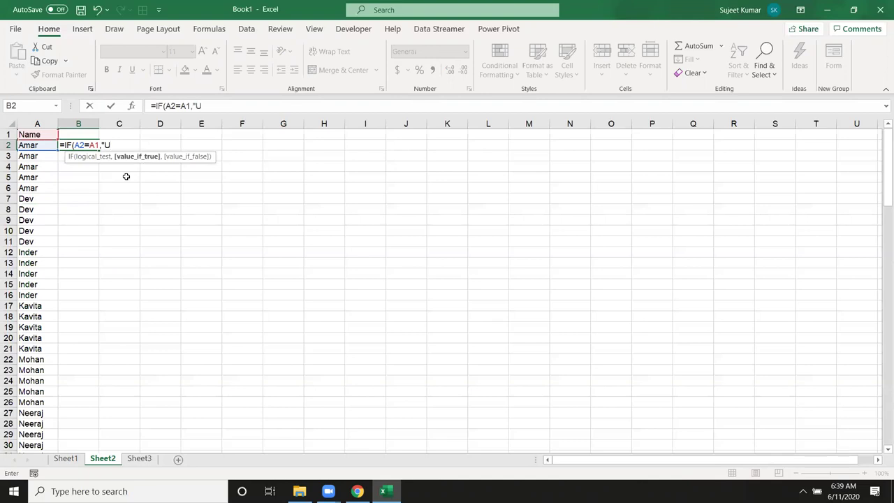
pyautogui.press('BackSpace')
pyautogui.write('D"')
pyautogui.write(',"U"')
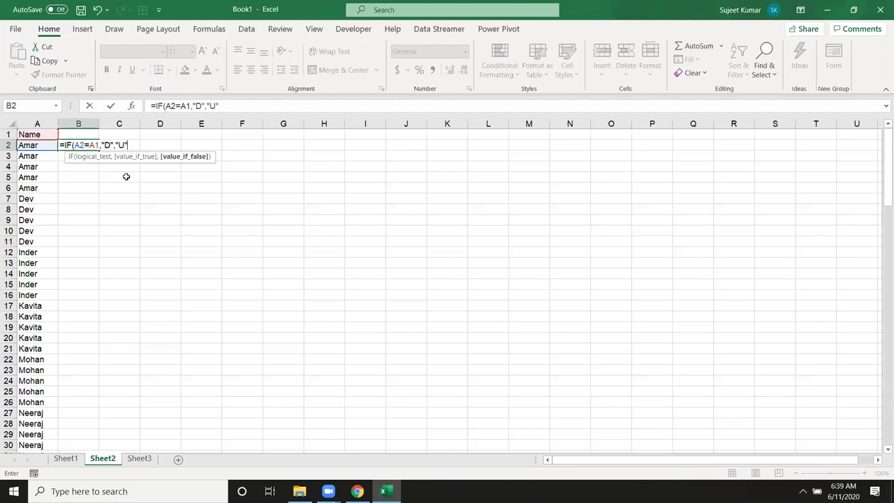
pyautogui.press('Return')
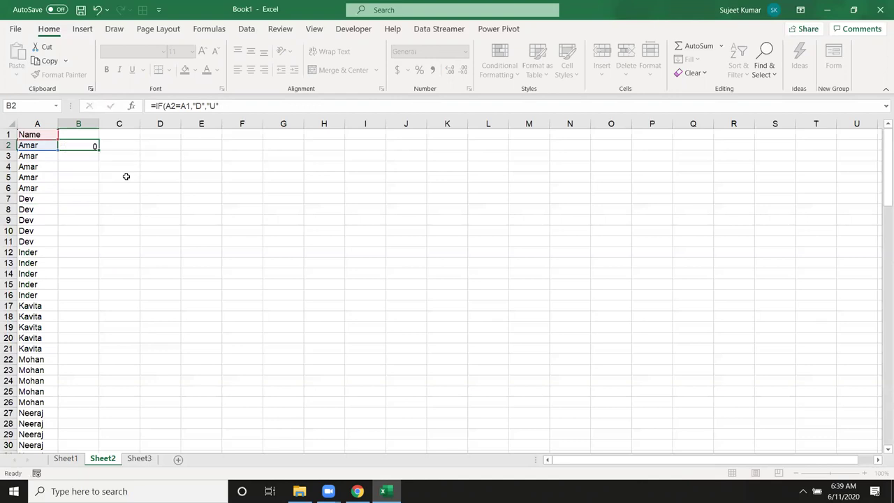
# Fill the U/D formula down column B and check the formulas in B2 to B4
pyautogui.press('Up')
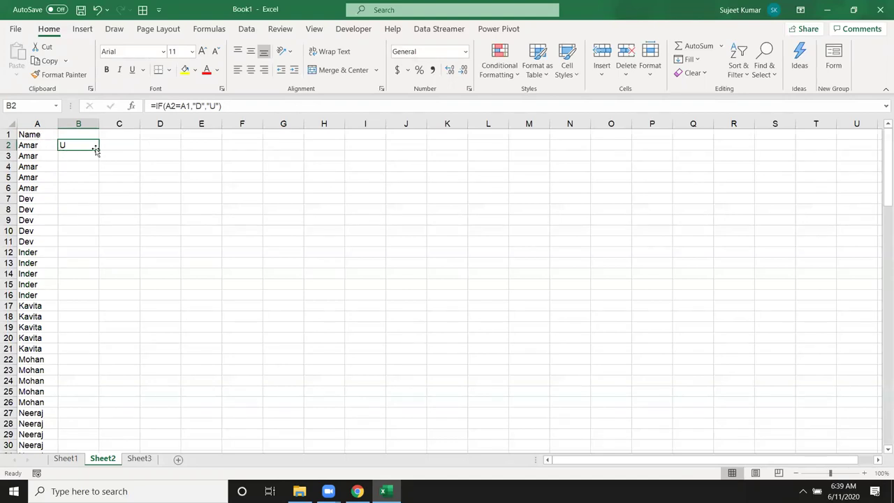
pyautogui.doubleClick(96, 149)
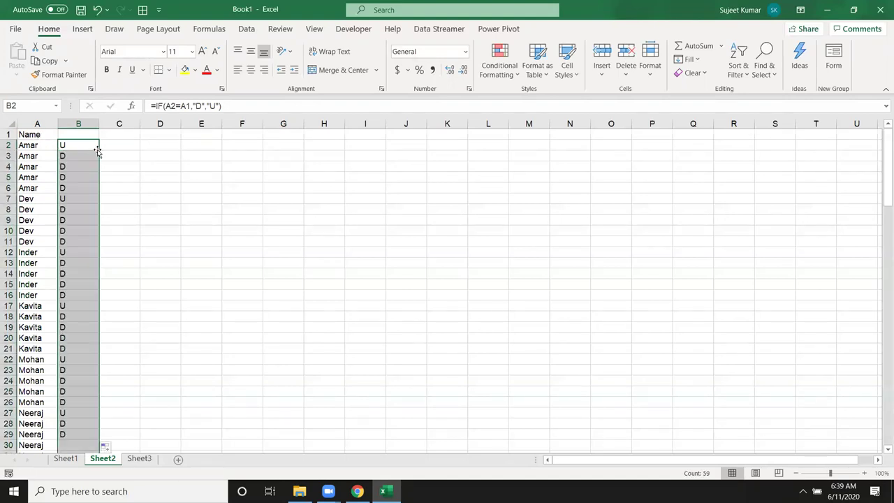
pyautogui.click(73, 145)
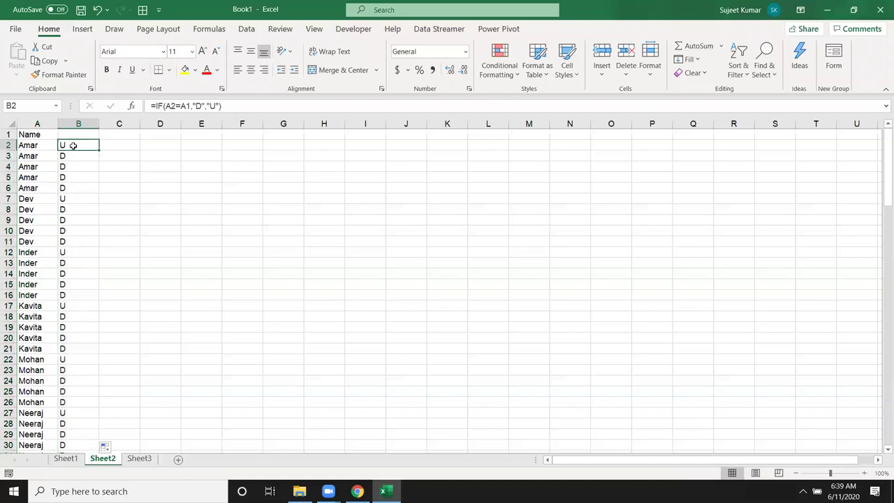
pyautogui.doubleClick(72, 145)
pyautogui.press('Escape')
pyautogui.doubleClick(63, 157)
pyautogui.press('Escape')
pyautogui.click(71, 168)
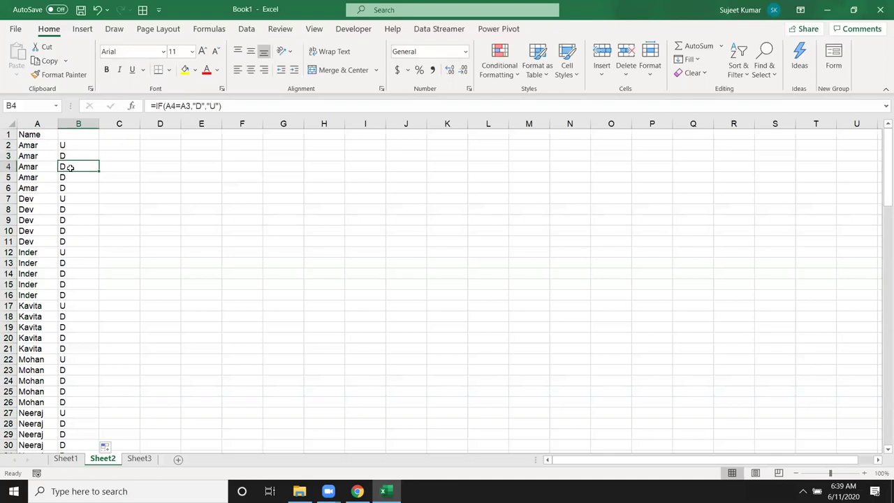
pyautogui.doubleClick(70, 168)
pyautogui.press('Escape')
pyautogui.scroll(-5, 87, 245)
pyautogui.scroll(2, 83, 236)
pyautogui.scroll(3, 85, 223)
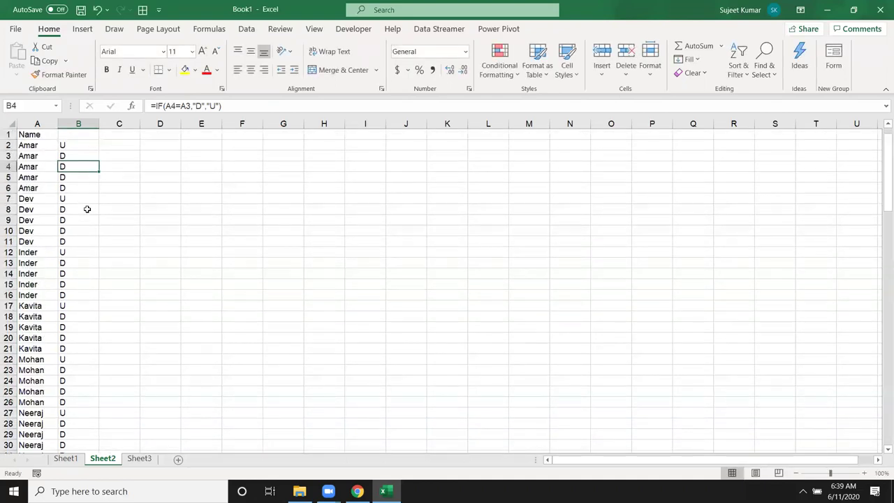
# Clear column B's U/D marks, then type and delete trial numbers 1–3 in B2:B4
pyautogui.click(88, 121)
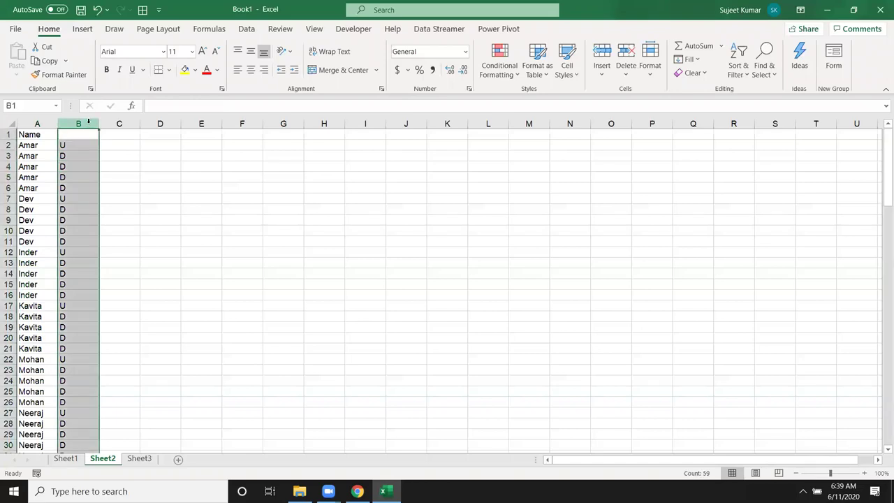
pyautogui.press('Delete')
pyautogui.press('Down')
pyautogui.write('1')
pyautogui.press('Return')
pyautogui.write('2')
pyautogui.press('Return')
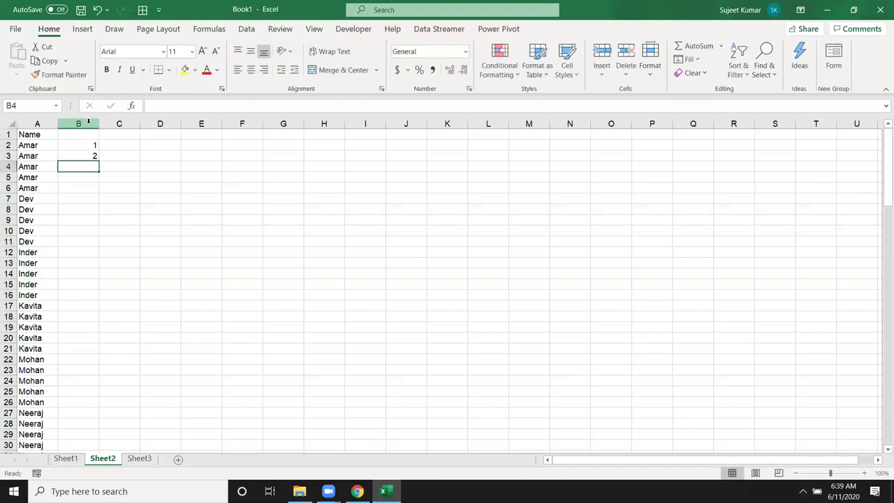
pyautogui.write('3')
pyautogui.press('Return')
pyautogui.press('Up')
pyautogui.press('Up')
pyautogui.press('Up')
pyautogui.hotkey('shift', 'Down')
pyautogui.hotkey('shift', 'Down')
pyautogui.press('Delete')
pyautogui.press('Up')
pyautogui.press('Down')
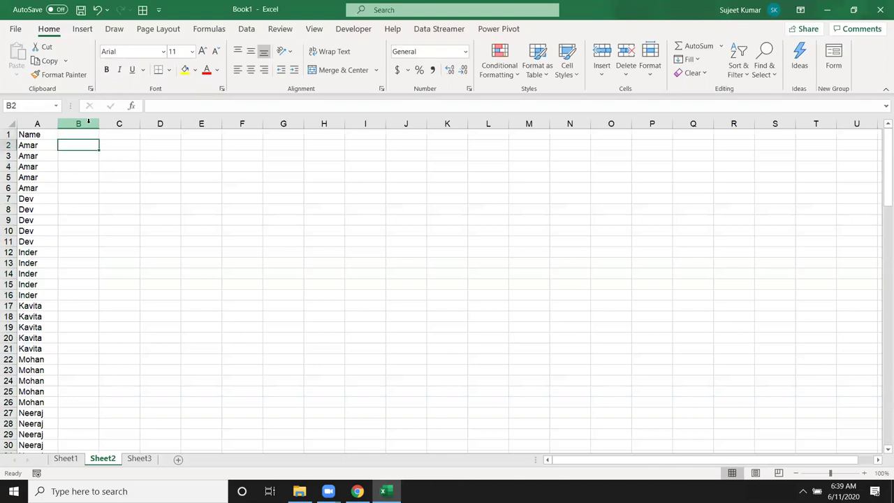
# Enter the counter formula =IF(A2=A1,B1+1,1) in B2
pyautogui.write('If')
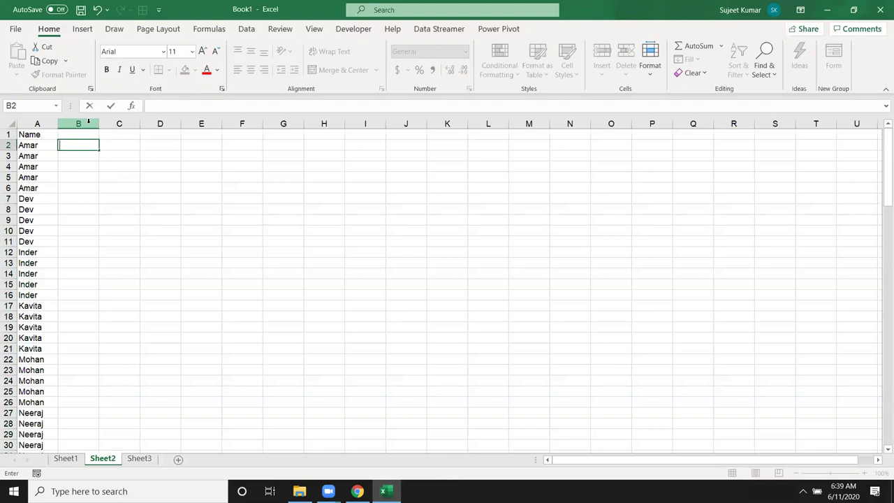
pyautogui.write('=IF(')
pyautogui.press('Left')
pyautogui.write('=')
pyautogui.press('Up')
pyautogui.press('Left')
pyautogui.write(',')
pyautogui.press('Up')
pyautogui.write('+1,')
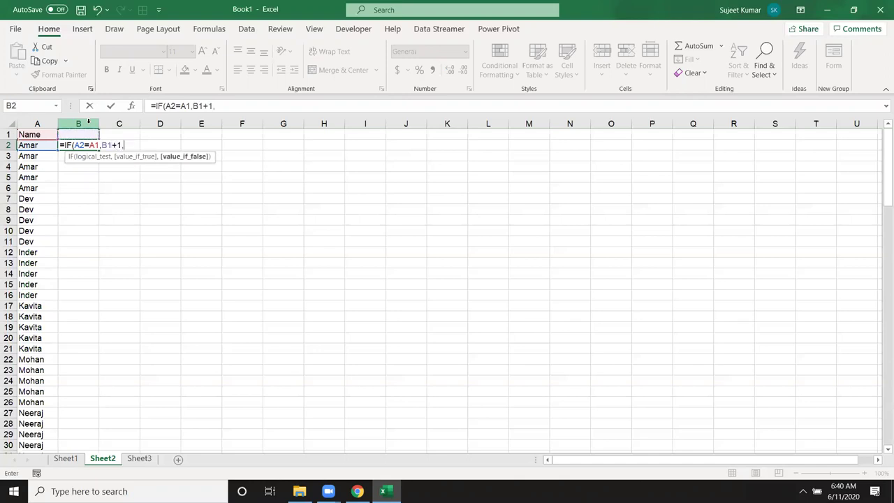
pyautogui.write('1')
pyautogui.press('Return')
pyautogui.press('Up')
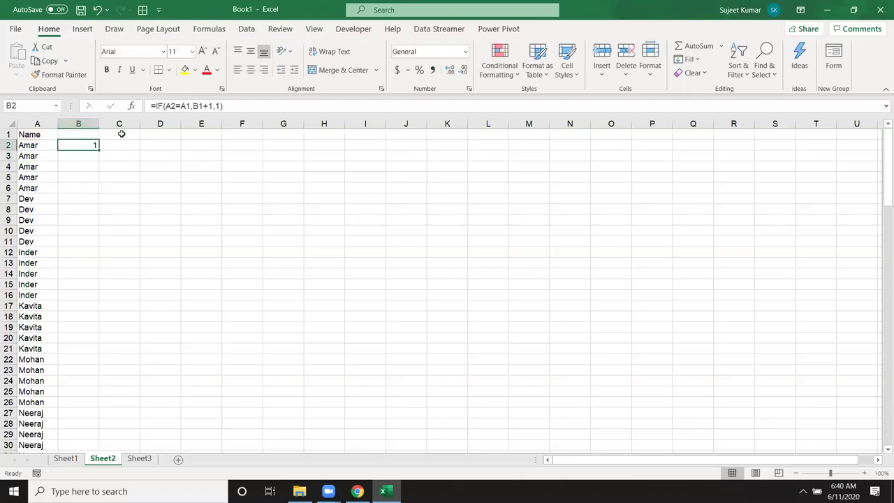
# Fill the counter down column B and check numbering restarts at each new name
pyautogui.doubleClick(99, 151)
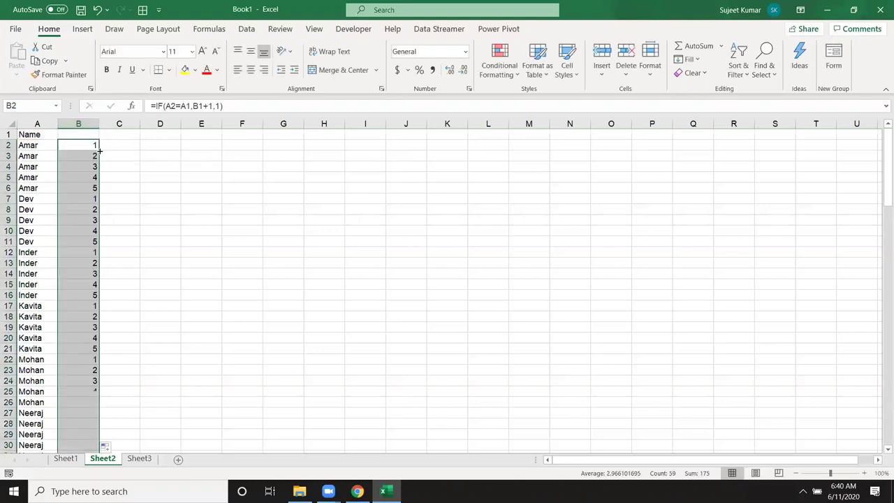
pyautogui.moveTo(87, 148); pyautogui.dragTo(84, 192)
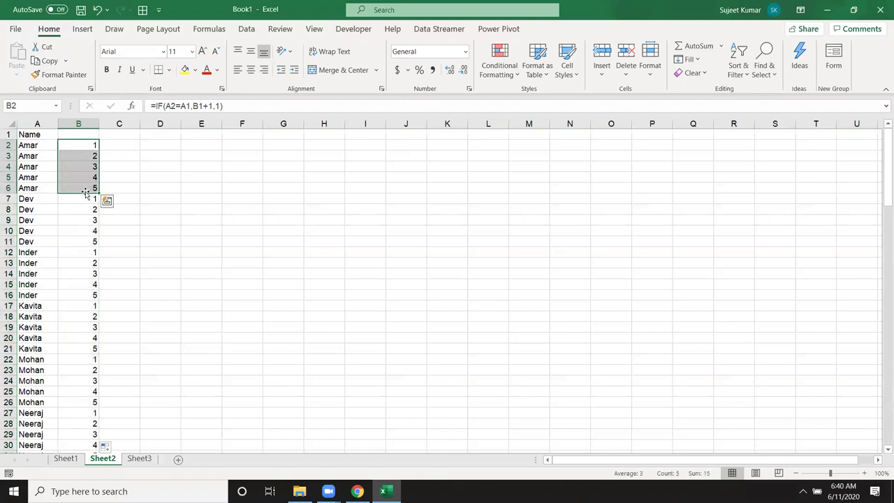
pyautogui.click(82, 201)
pyautogui.click(84, 219)
pyautogui.click(81, 285)
pyautogui.click(77, 329)
pyautogui.scroll(-5, 77, 355)
pyautogui.scroll(5, 84, 355)
# On Sheet3, enter headers Sr in A1 and Name in B1
pyautogui.click(144, 461)
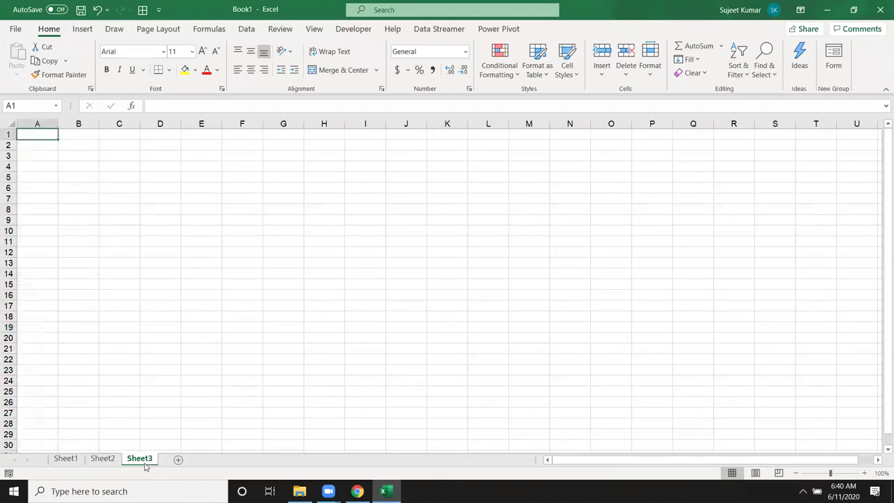
pyautogui.write('Sr')
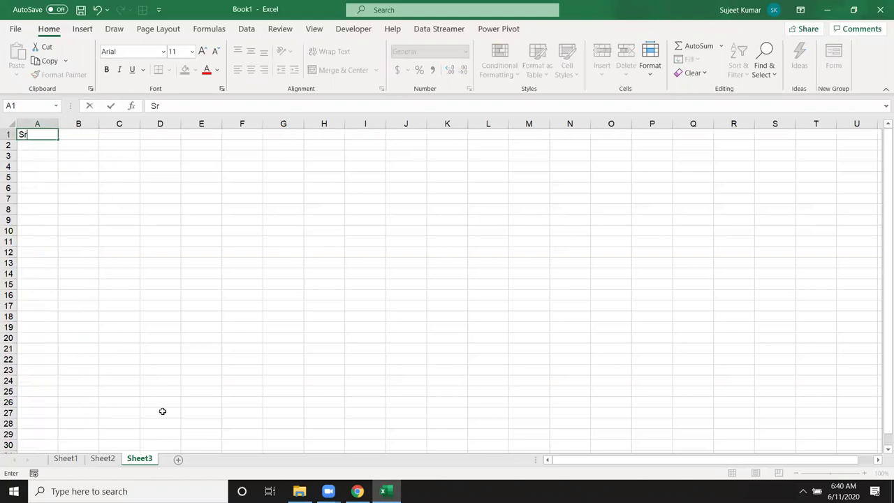
pyautogui.press('Tab')
pyautogui.write('Name')
pyautogui.press('Tab')
pyautogui.write('A')
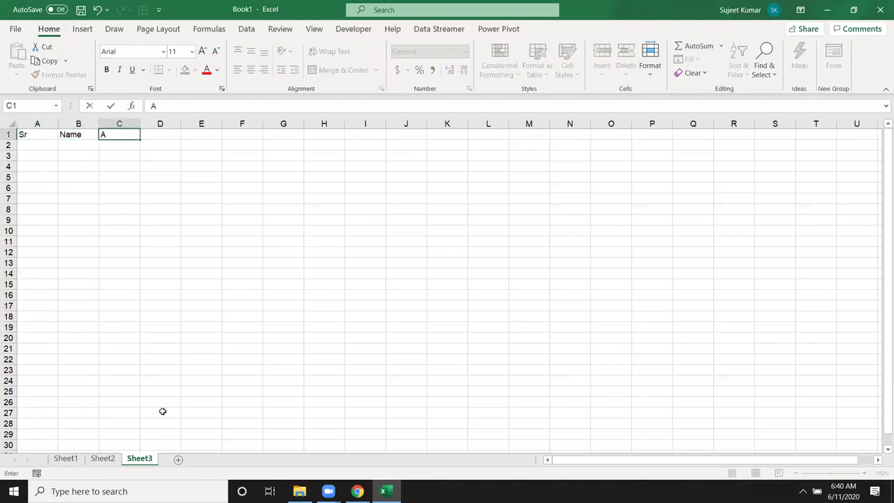
pyautogui.press('Escape')
# Enter serial 1 in A2 and a sample name in B2
pyautogui.press('Down')
pyautogui.press('Left')
pyautogui.press('Left')
pyautogui.write('1')
pyautogui.press('Tab')
pyautogui.write('Pu')
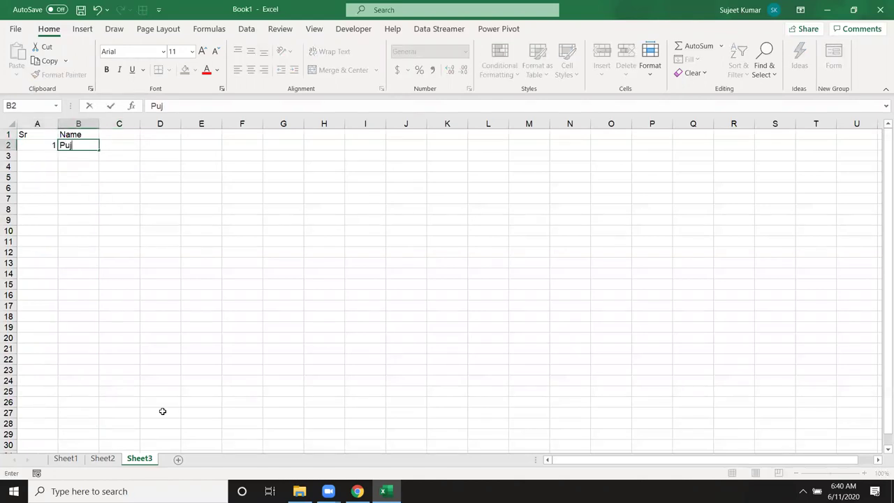
pyautogui.write('ja')
pyautogui.press('Tab')
# Remove the trial entries from row 3, leaving A3 and B3 empty
pyautogui.hotkey('shift', 'Right')
pyautogui.hotkey('shift', 'Right')
pyautogui.hotkey('shift', 'Right')
pyautogui.hotkey('shift', 'Right')
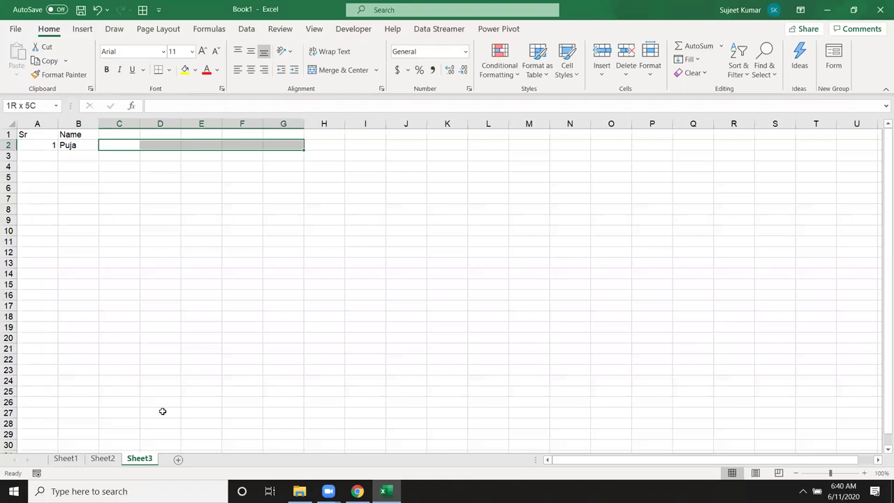
pyautogui.press('Left')
pyautogui.press('Left')
pyautogui.press('Down')
pyautogui.press('Right')
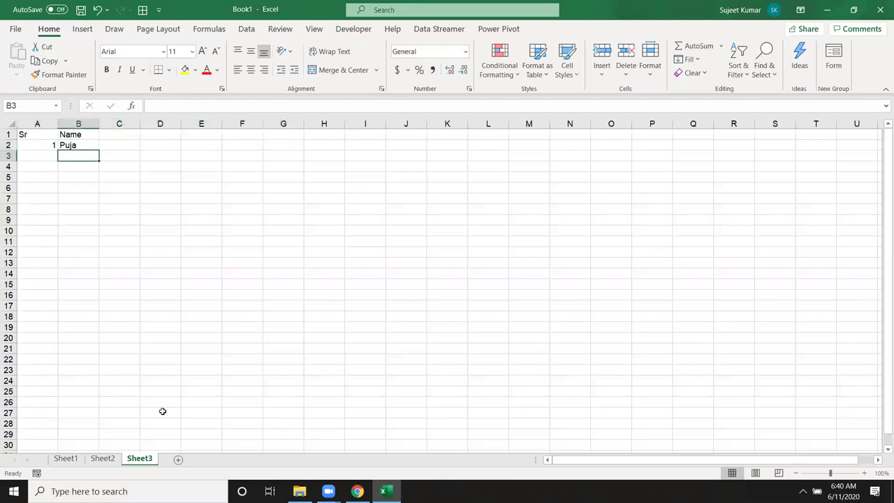
pyautogui.press('Left')
pyautogui.write('2')
pyautogui.press('Right')
pyautogui.press('Left')
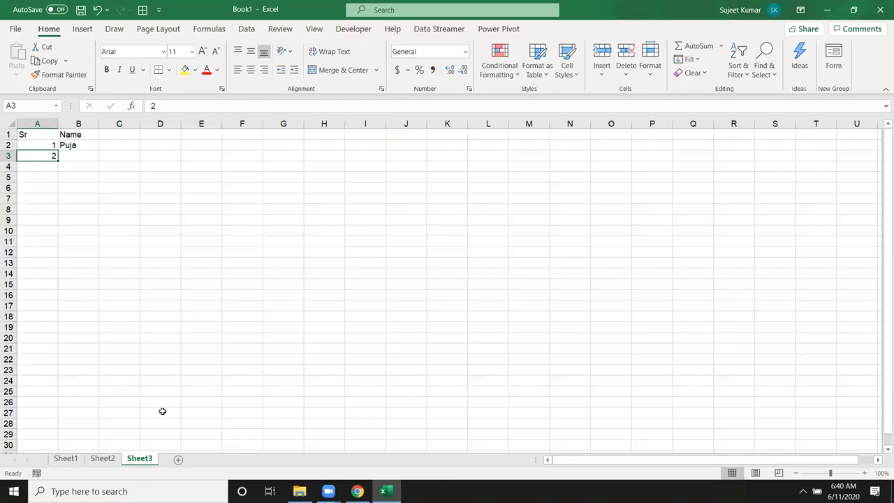
pyautogui.press('Delete')
pyautogui.press('Right')
pyautogui.write('P')
pyautogui.press('BackSpace')
pyautogui.press('BackSpace')
pyautogui.press('Escape')
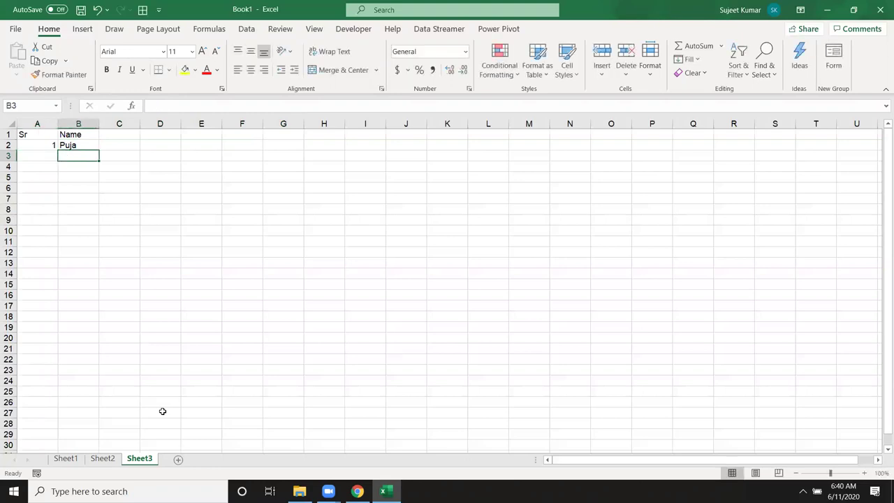
pyautogui.press('Left')
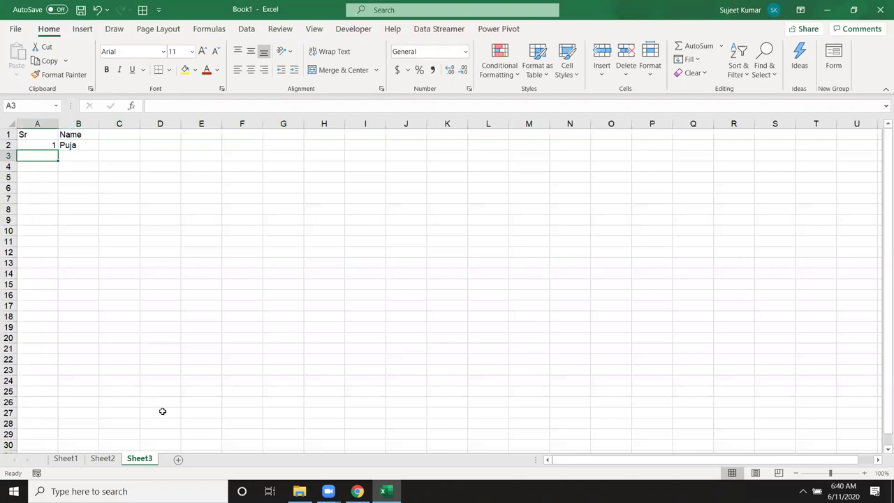
# Type =IF(B3>0,A2+1,"") into A3 so the serial appears only beside a name
pyautogui.write('=IF(')
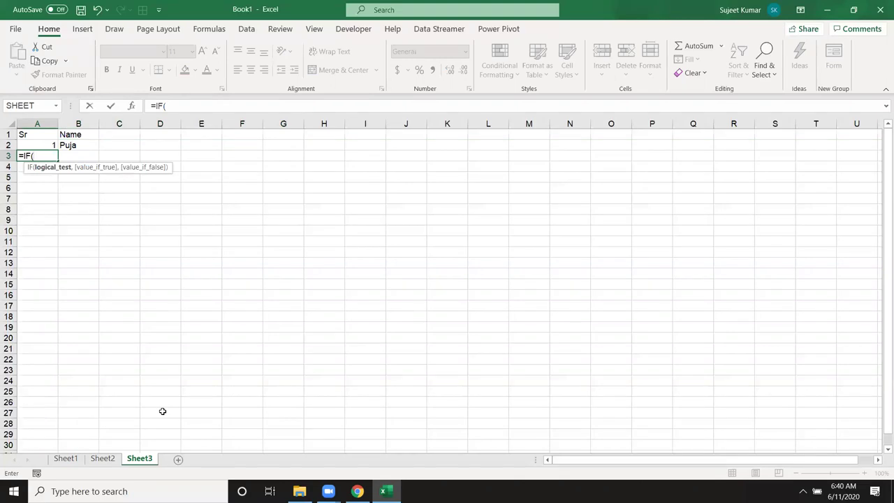
pyautogui.press('Right')
pyautogui.write('>')
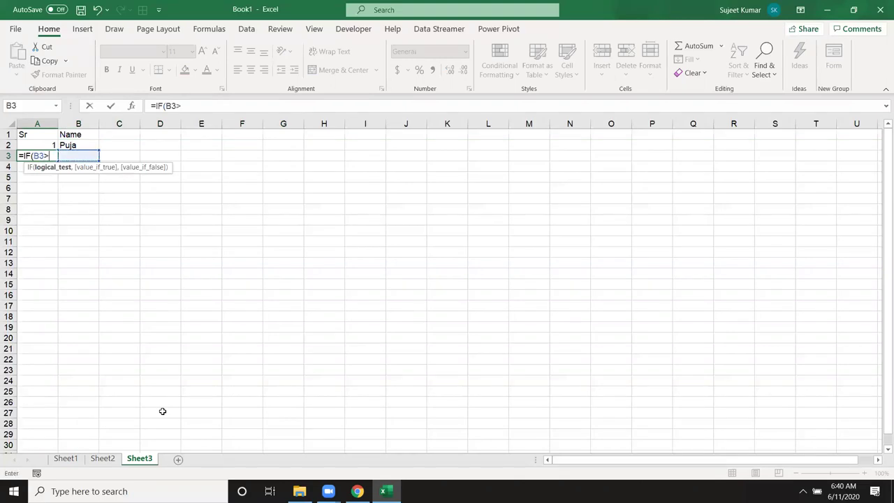
pyautogui.write('0')
pyautogui.write(',')
pyautogui.press('Up')
pyautogui.write('+')
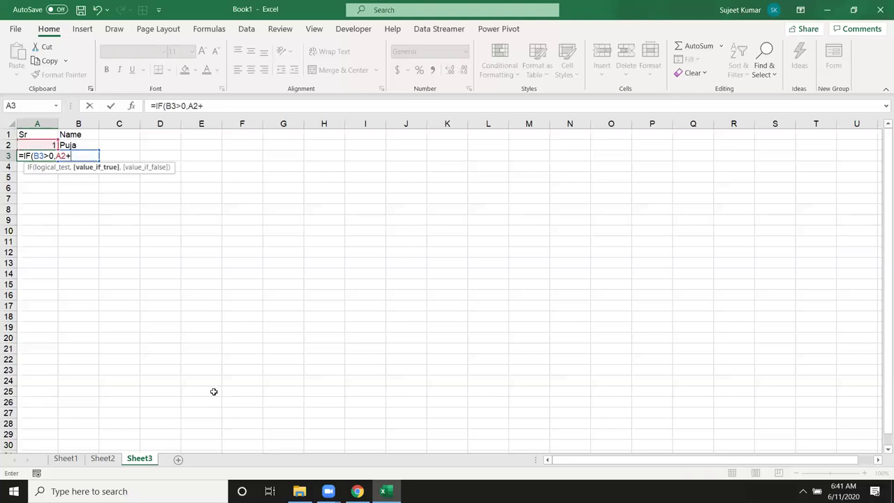
pyautogui.write('1,')
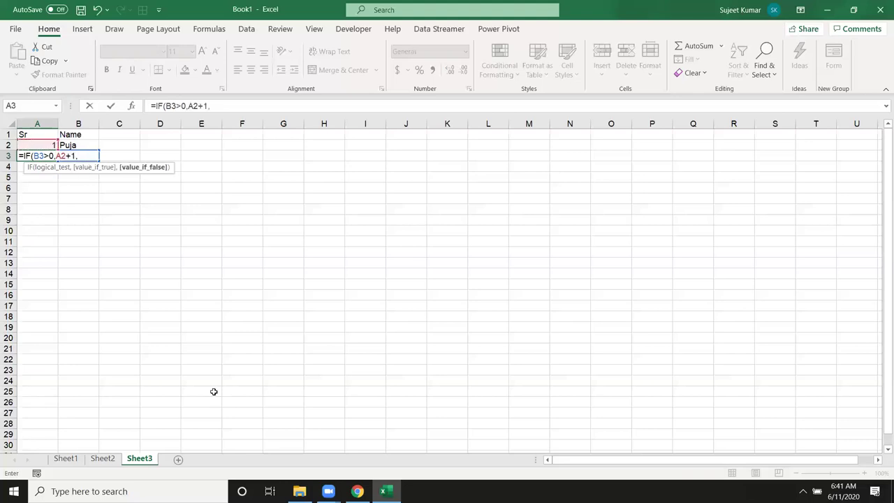
pyautogui.write('""')
pyautogui.press('BackSpace')
pyautogui.press('BackSpace')
pyautogui.write('""')
pyautogui.write(')')
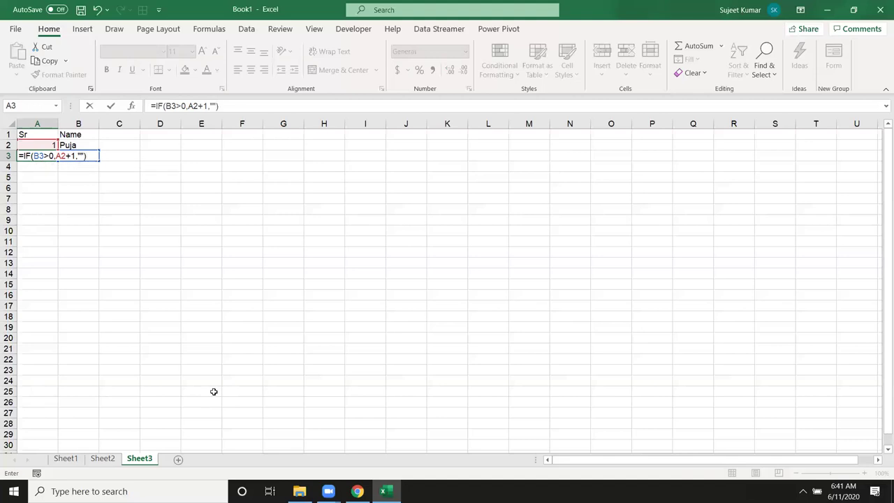
pyautogui.press('Return')
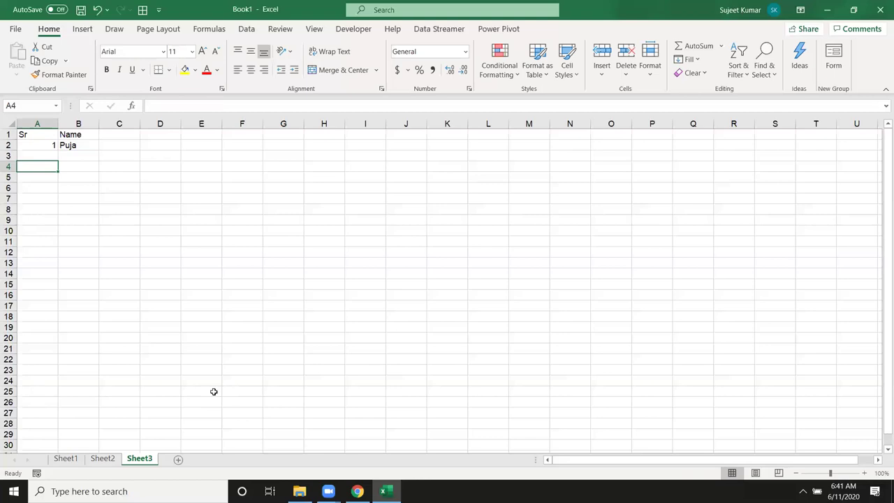
# Fill the serial formula from A3 down through A23
pyautogui.press('Up')
pyautogui.hotkey('shift', 'Down')
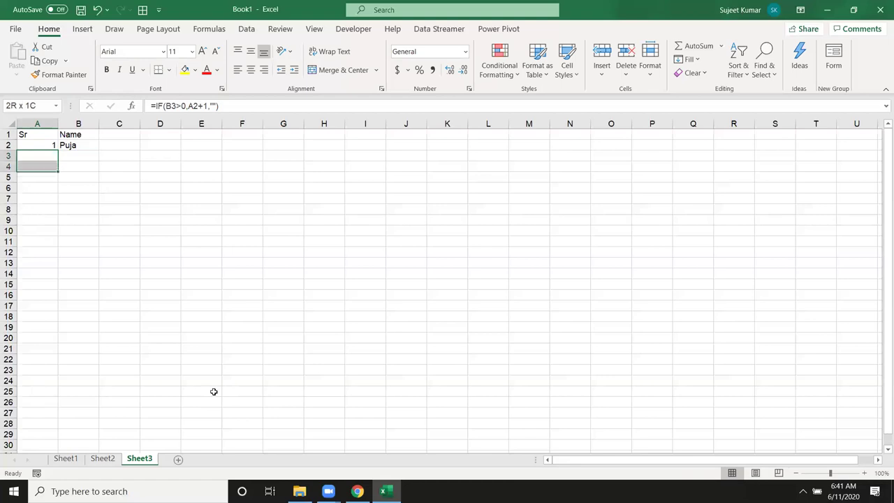
pyautogui.hotkey('shift', 'Down')
pyautogui.hotkey('shift', 'Down')
pyautogui.hotkey('shift', 'Down')
pyautogui.hotkey('shift', 'Down')
pyautogui.hotkey('shift', 'Down')
pyautogui.hotkey('shift', 'Down')
pyautogui.hotkey('ctrl', 'd')
# Enter the names Om, Uday and Inder in B3:B5
pyautogui.press('Right')
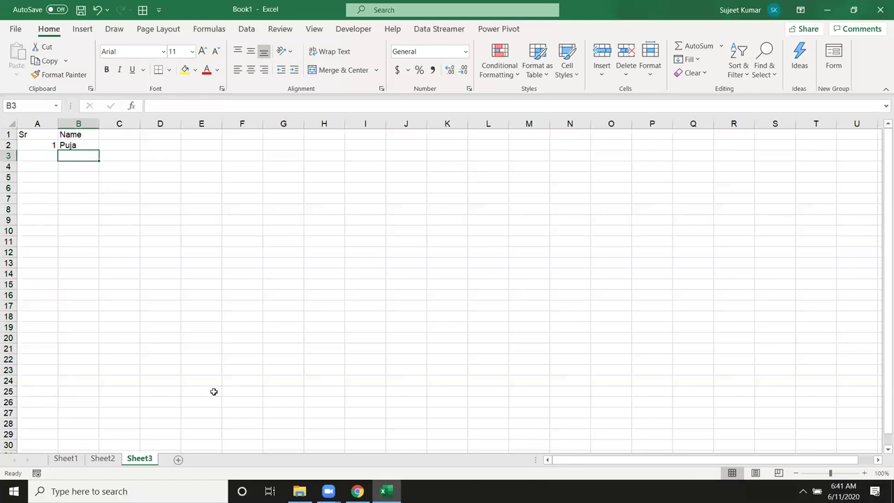
pyautogui.write('Om')
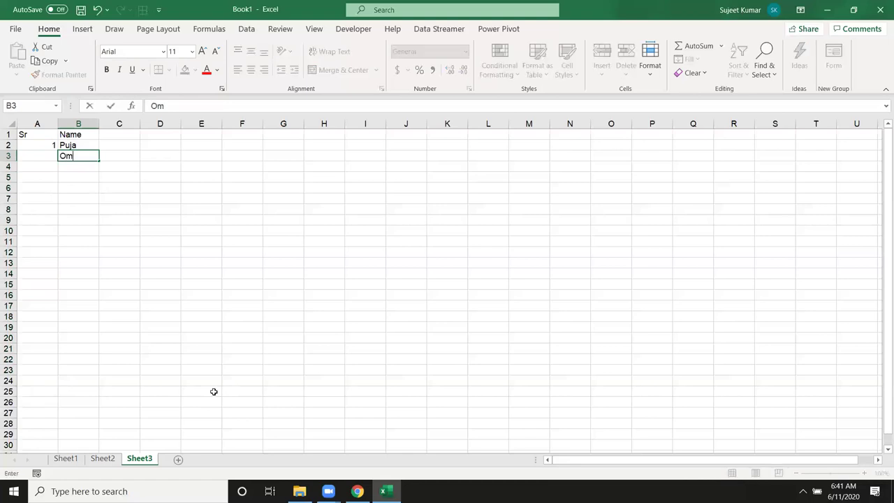
pyautogui.press('Return')
pyautogui.write('Uday')
pyautogui.press('Return')
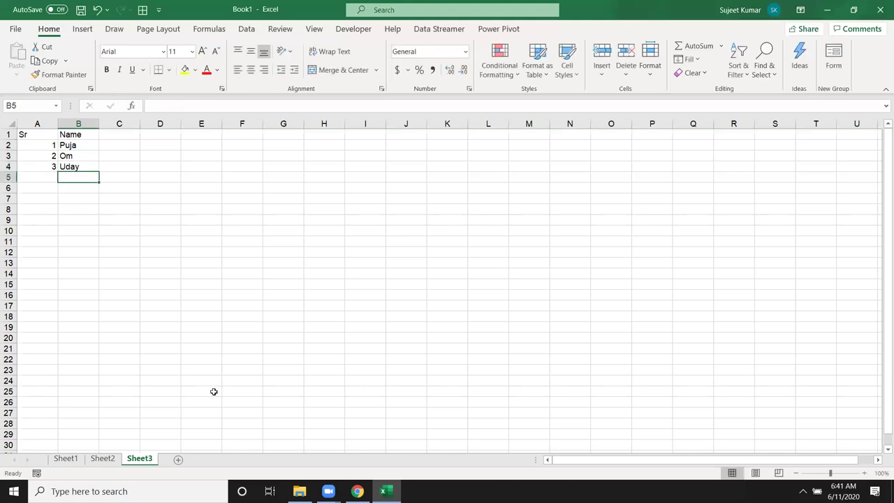
pyautogui.write('Inder')
pyautogui.press('Return')
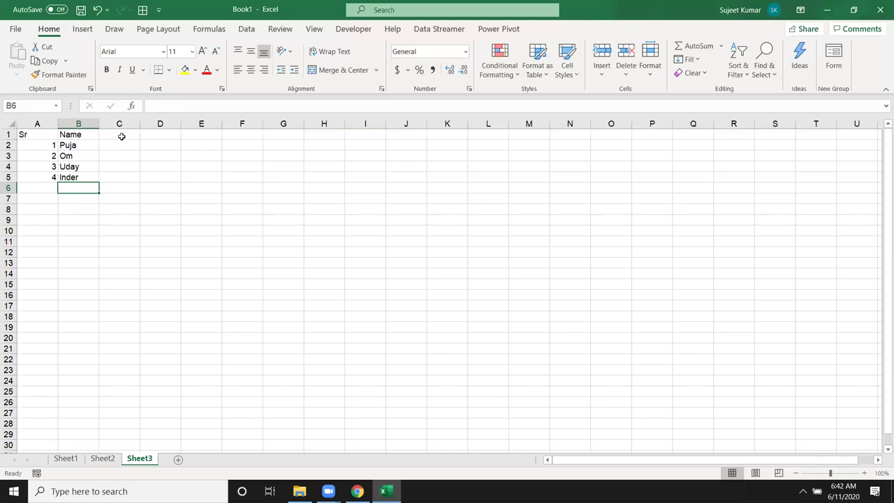
# Add Inder in B7, leaving row 6 blank, and open A7's formula for editing
pyautogui.click(77, 200)
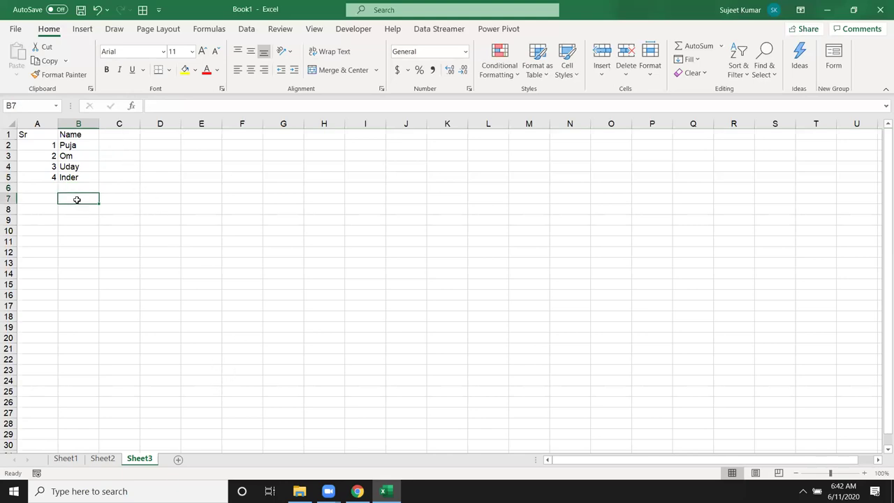
pyautogui.write('Inder')
pyautogui.press('Return')
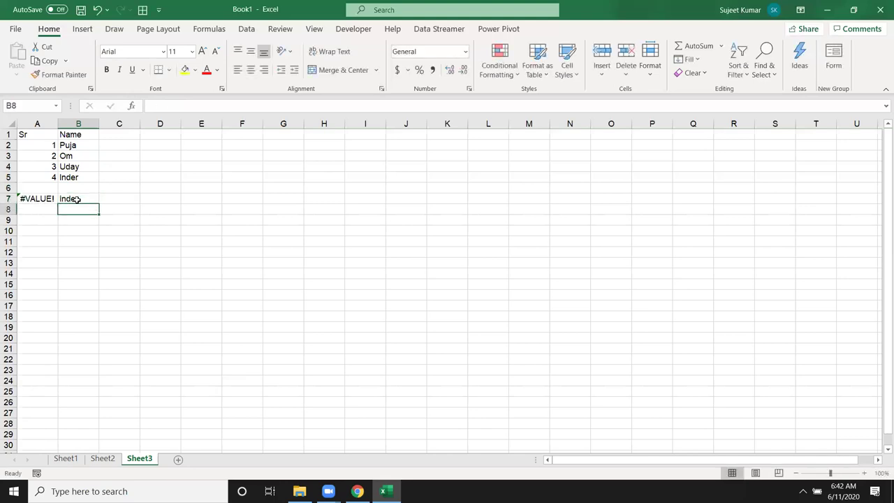
pyautogui.click(77, 200)
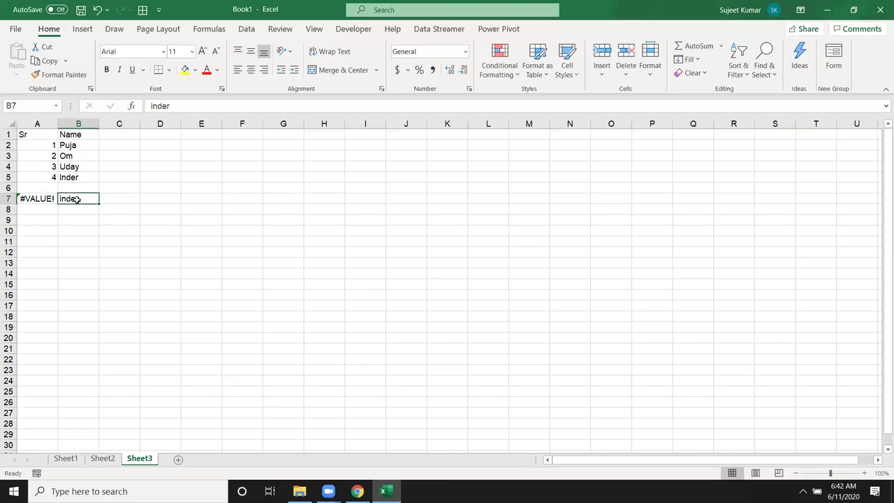
pyautogui.press('Left')
pyautogui.press('F2')
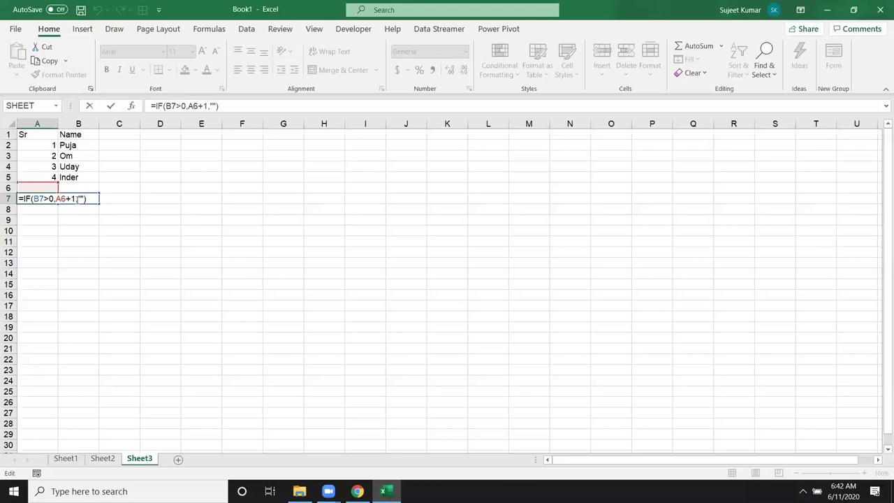
pyautogui.hotkey('ctrl', 'Return')
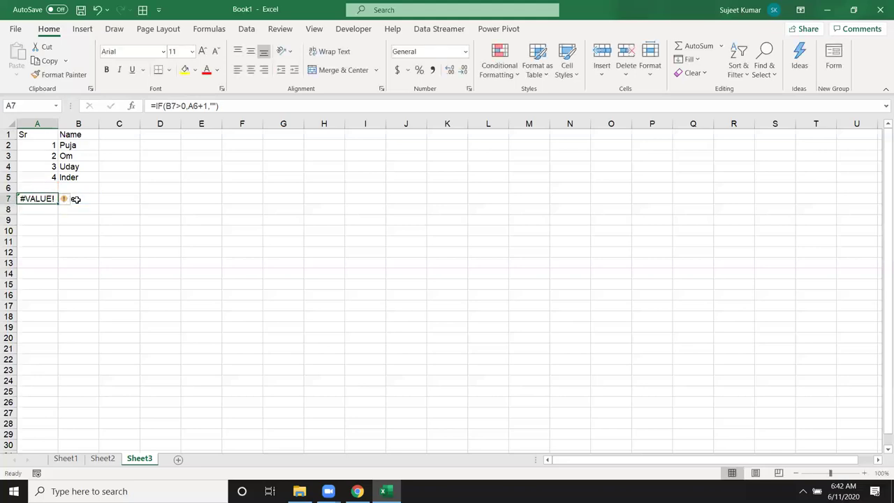
pyautogui.press('Up')
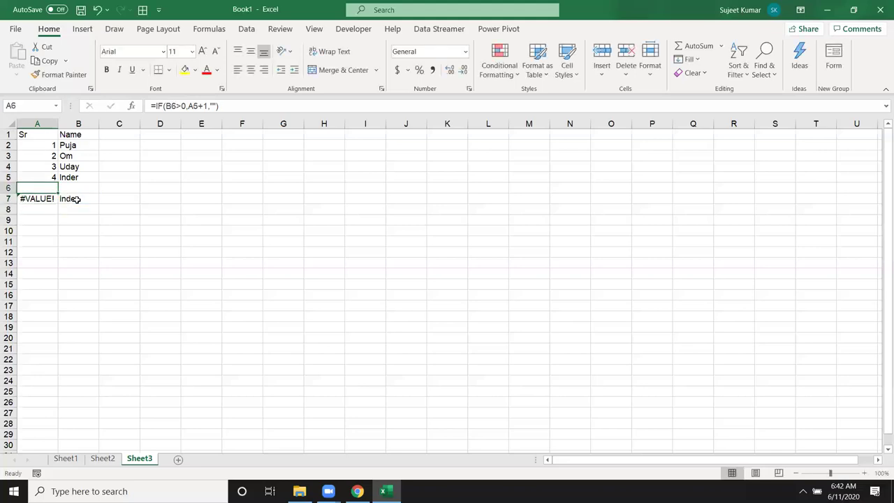
pyautogui.press('Down')
pyautogui.press('Down')
pyautogui.press('Up')
pyautogui.press('Up')
pyautogui.press('Up')
pyautogui.hotkey('ctrl', 'Up')
pyautogui.press('Right')
pyautogui.press('Right')
pyautogui.press('Down')
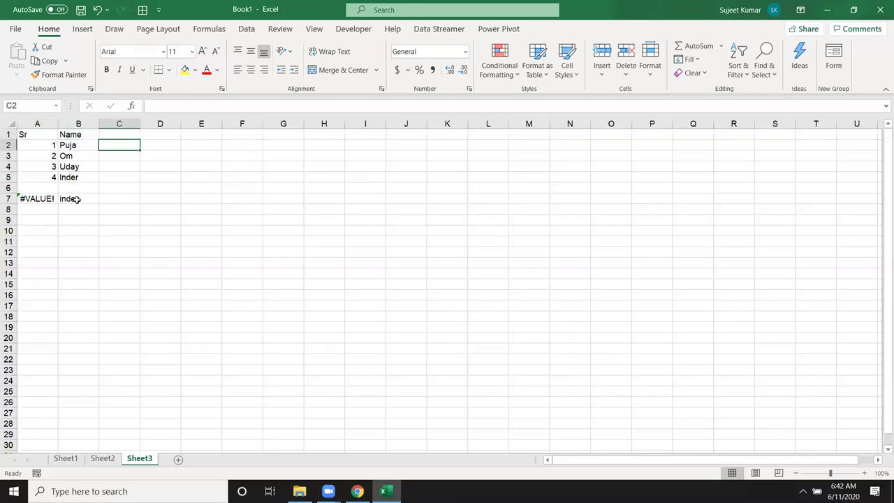
# Enter =IF(B2>0,MAX(C1:C1)+1,"") in C2
pyautogui.write('=if(')
pyautogui.press('Left')
pyautogui.write('>0,m')
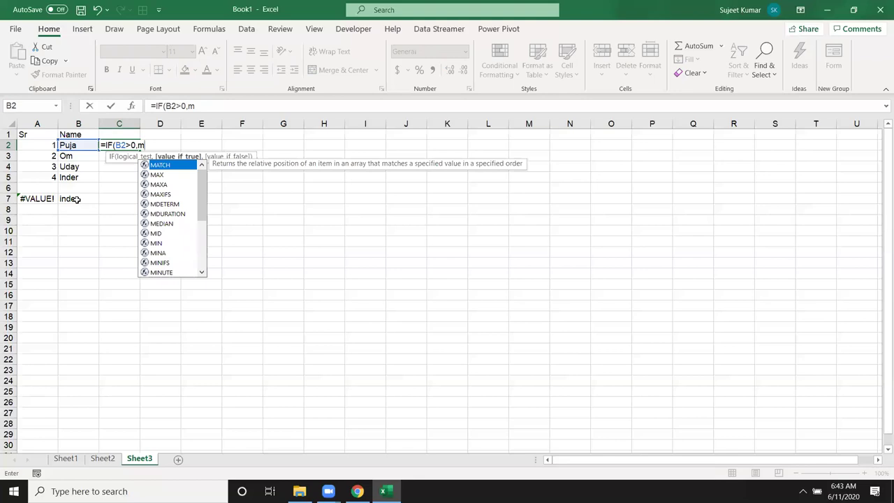
pyautogui.press('Down')
pyautogui.press('Tab')
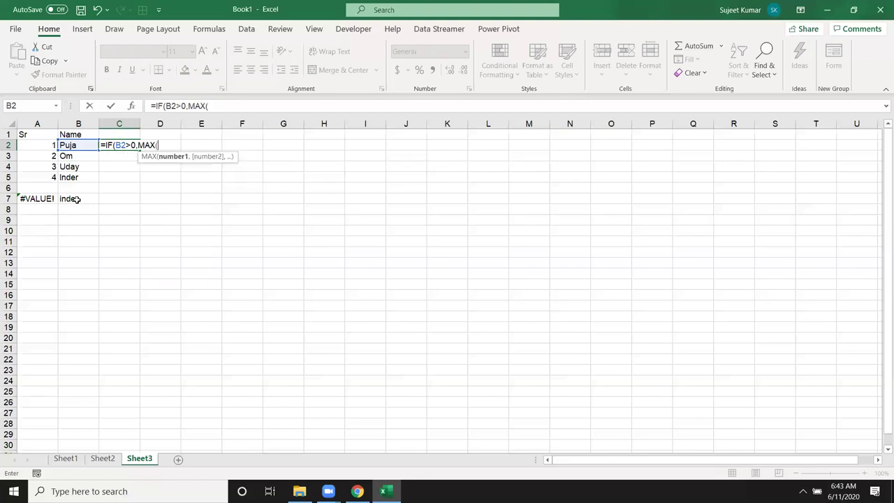
pyautogui.press('Up')
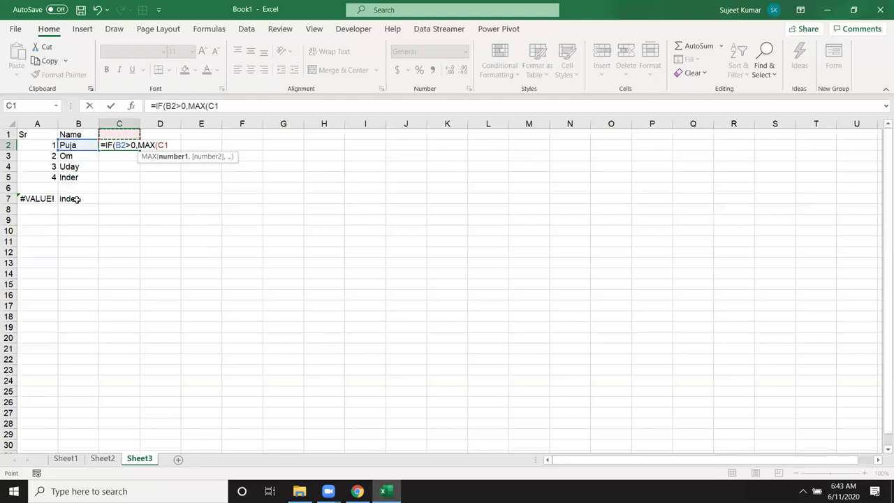
pyautogui.press('F8')
pyautogui.write(')+1,"")')
pyautogui.hotkey('ctrl', 'Return')
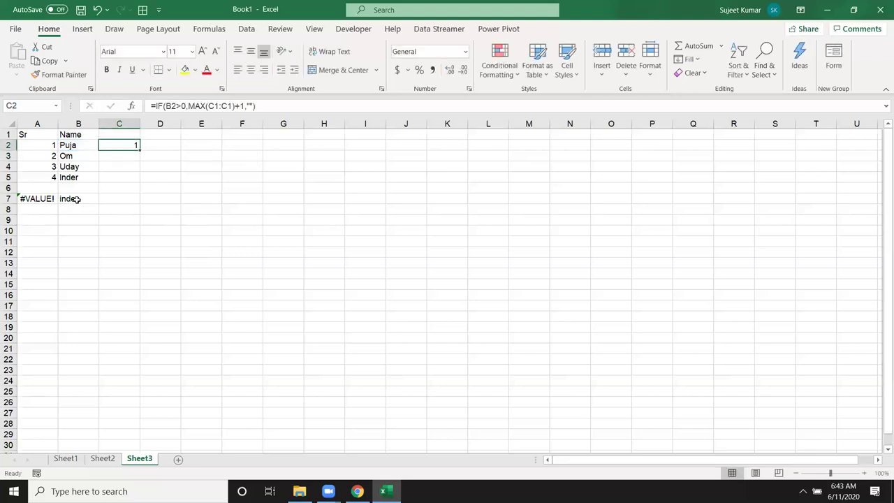
# Anchor the MAX range start as $C$1 in C2's formula
pyautogui.press('F2')
pyautogui.press('Left')
pyautogui.press('Left')
pyautogui.press('Left')
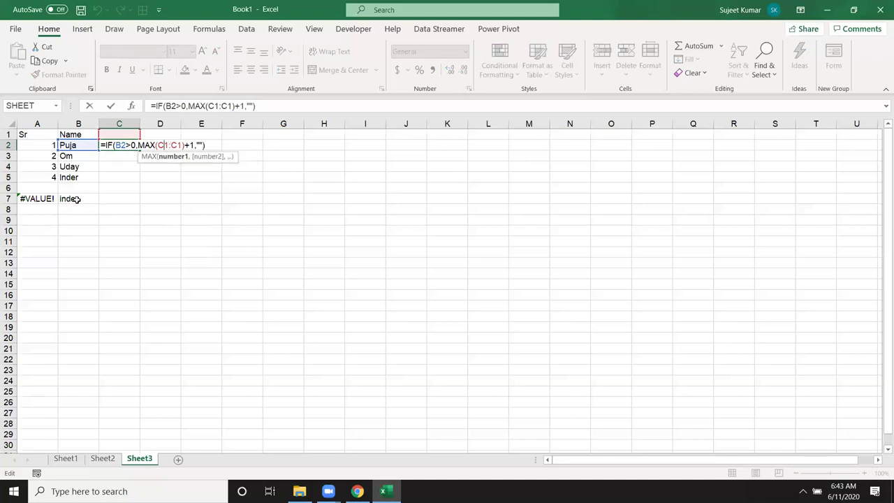
pyautogui.press('F4')
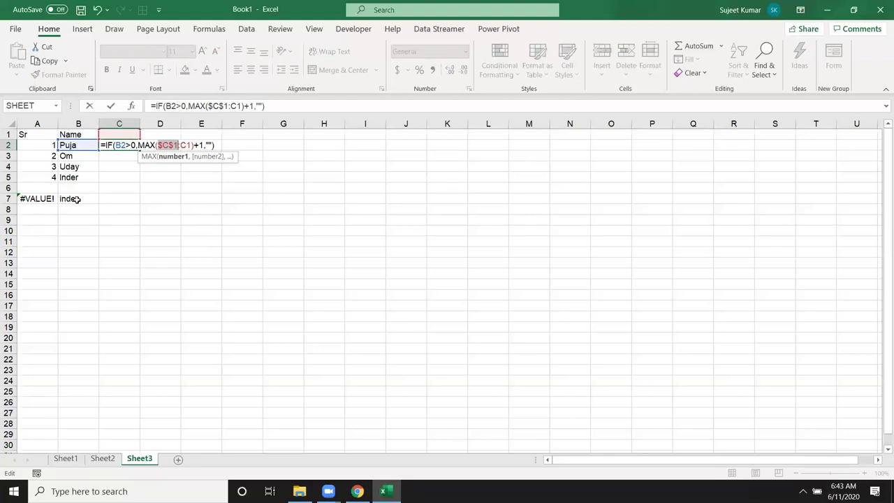
pyautogui.press('Return')
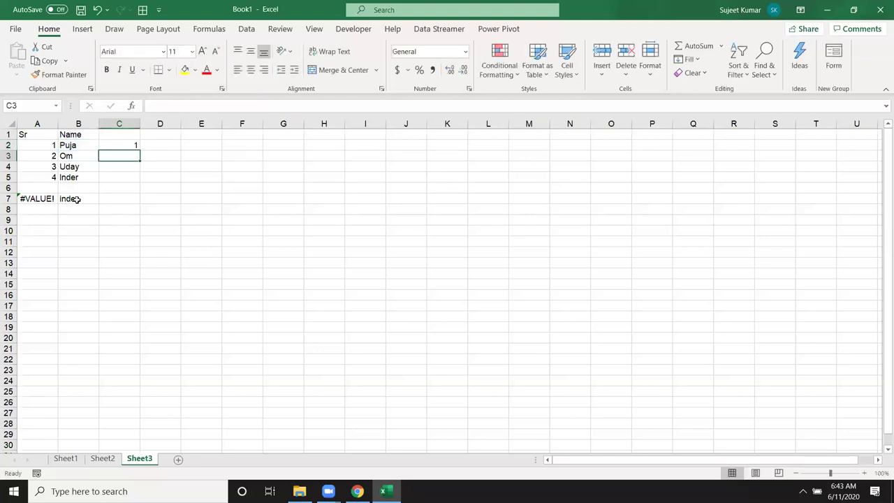
# Fill the C2 formula down through C8 and check the blank row 6
pyautogui.press('Up')
pyautogui.hotkey('shift', 'Down')
pyautogui.hotkey('shift', 'Down')
pyautogui.hotkey('shift', 'Down')
pyautogui.hotkey('shift', 'Down')
pyautogui.hotkey('shift', 'Down')
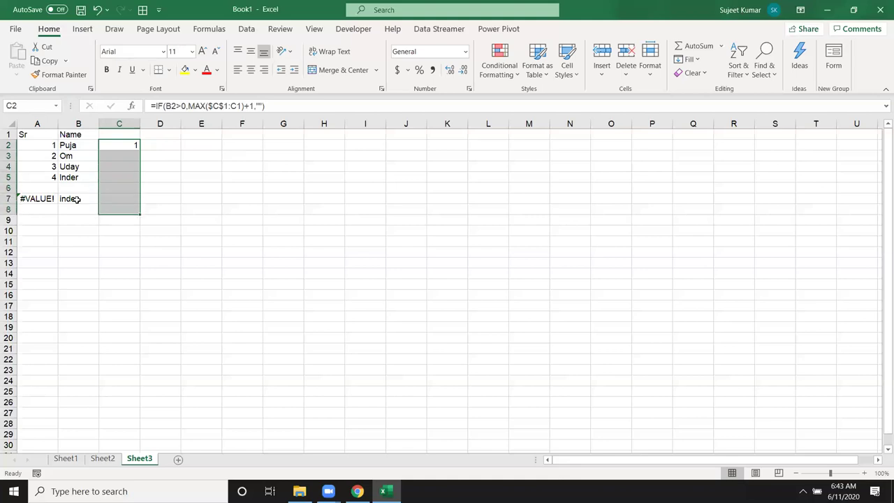
pyautogui.hotkey('ctrl', 'd')
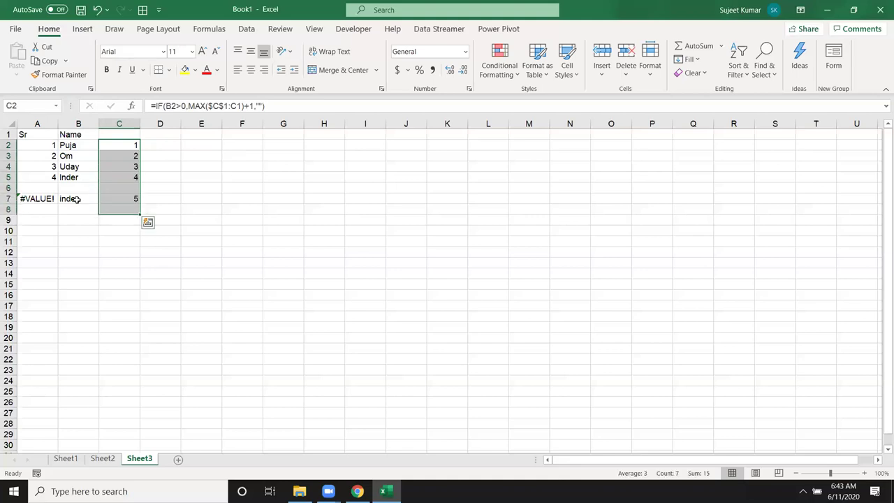
pyautogui.press('Down')
pyautogui.press('Down')
pyautogui.press('Down')
pyautogui.press('Down')
pyautogui.press('Down')
pyautogui.press('Down')
pyautogui.press('Up')
pyautogui.press('Up')
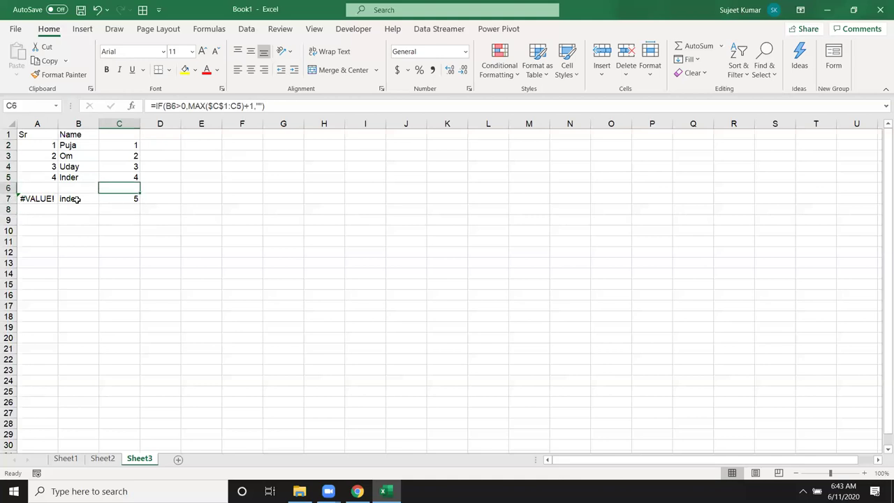
pyautogui.press('Up')
pyautogui.press('Up')
pyautogui.press('Up')
pyautogui.press('Up')
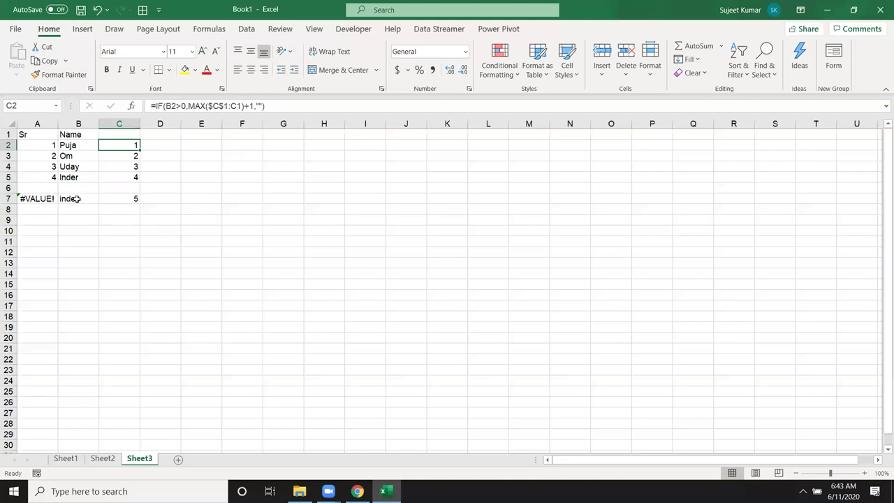
# Add the header Sr in G4 with the starting number 1 in G5
pyautogui.click(294, 154)
pyautogui.click(289, 145)
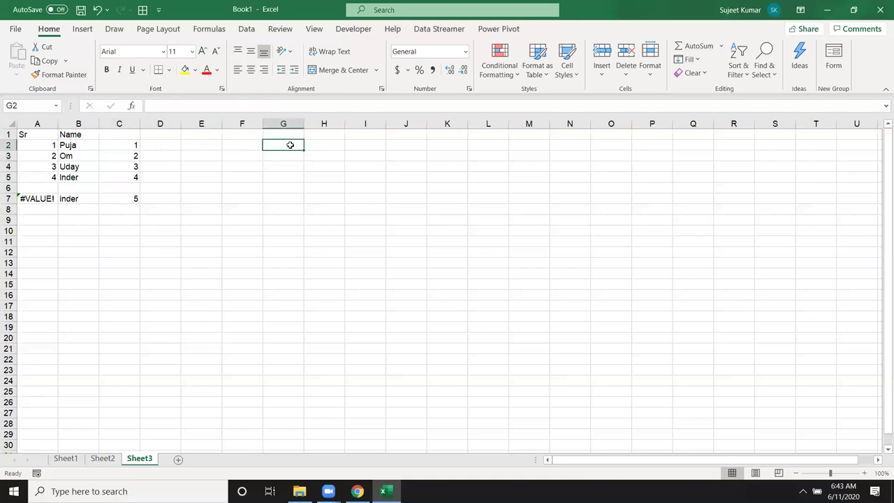
pyautogui.click(286, 166)
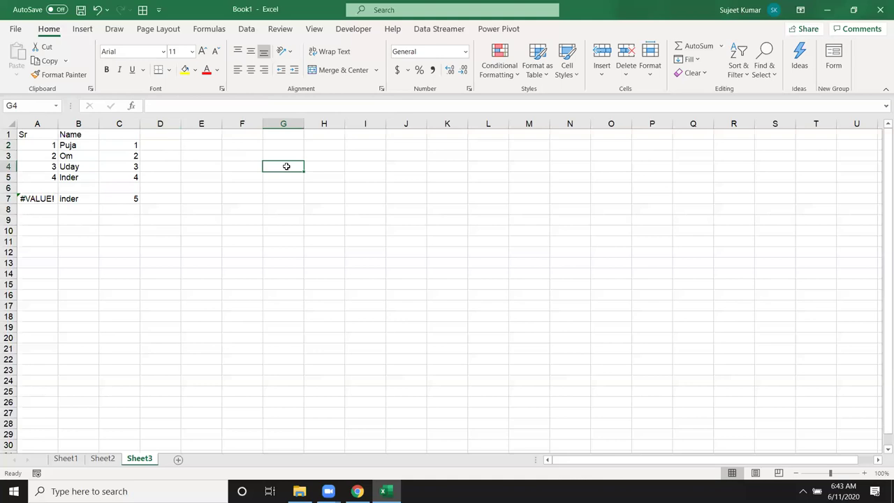
pyautogui.write('Sr')
pyautogui.press('Return')
pyautogui.write('1')
pyautogui.press('Return')
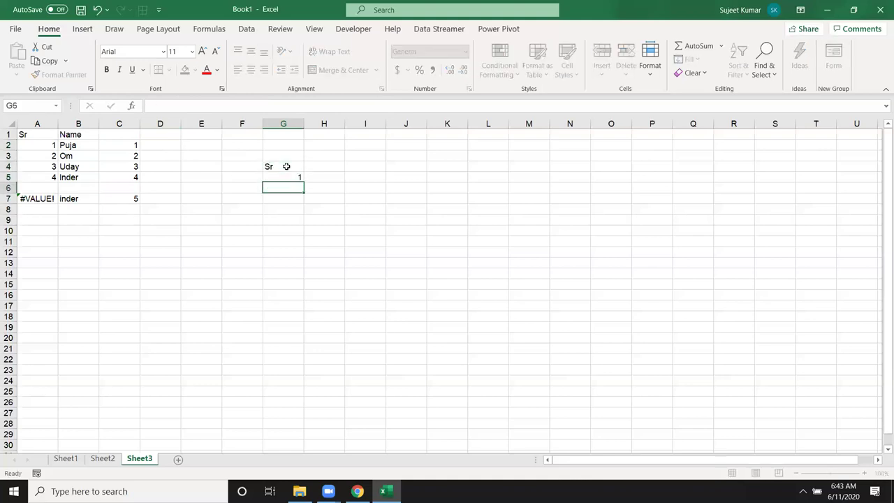
# Label I3 as Top and set the limit 10 in J3
pyautogui.click(326, 153)
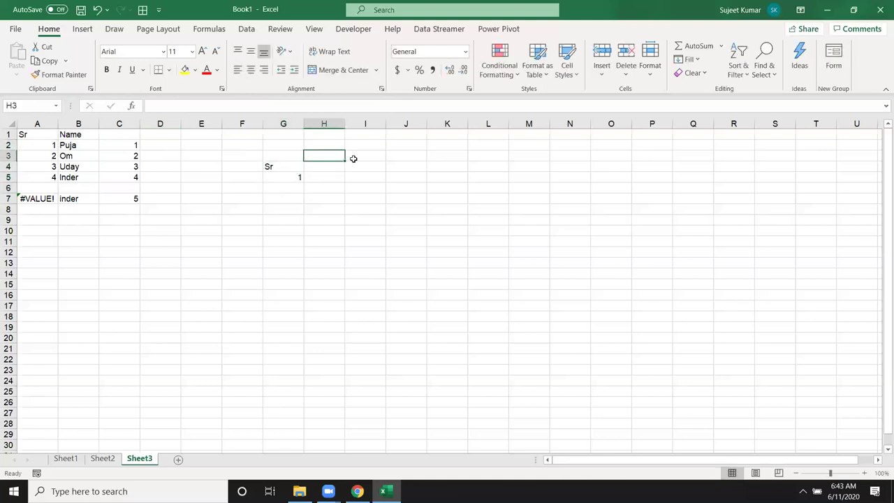
pyautogui.click(354, 159)
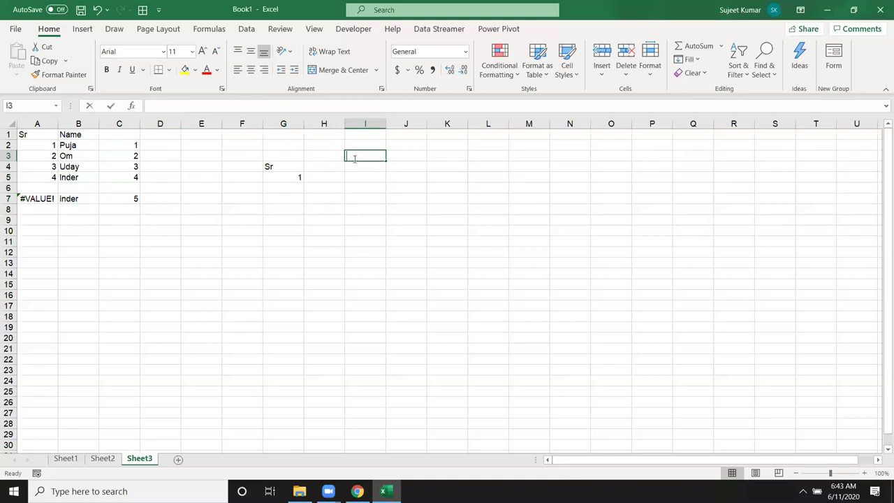
pyautogui.write('Top')
pyautogui.press('Tab')
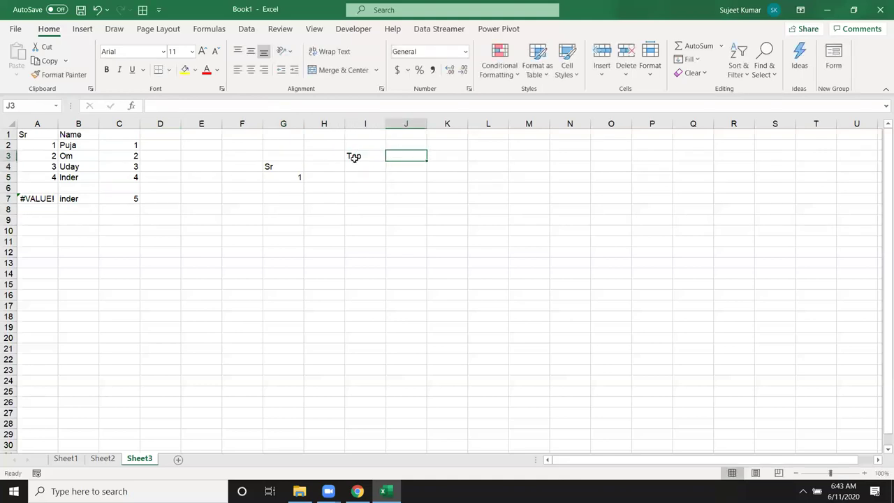
pyautogui.write('10')
pyautogui.press('Return')
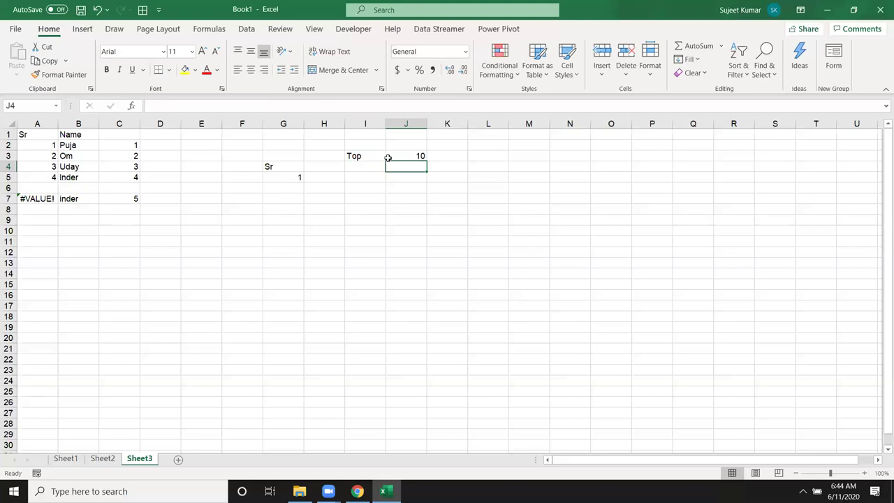
pyautogui.click(429, 156)
# Enter the counter formula =IF(G5+1>J3,"",G5+1) in G6
pyautogui.click(280, 190)
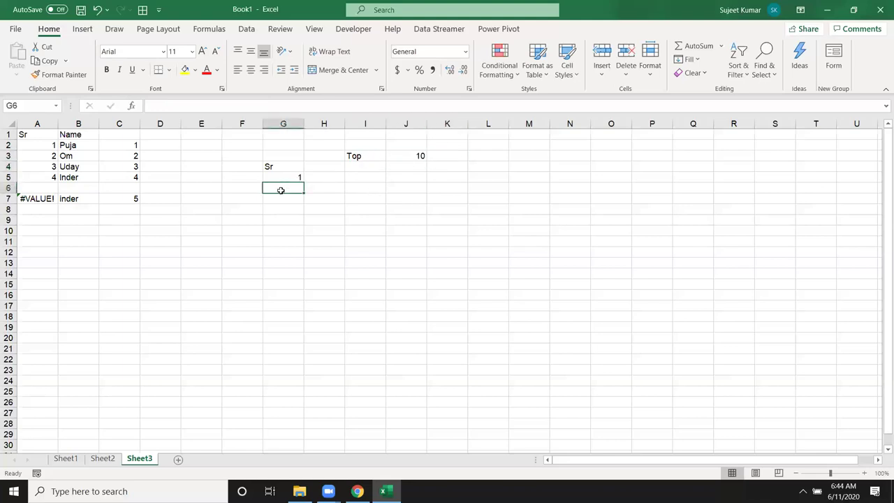
pyautogui.moveTo(280, 190); pyautogui.dragTo(286, 352)
pyautogui.write('=IF(')
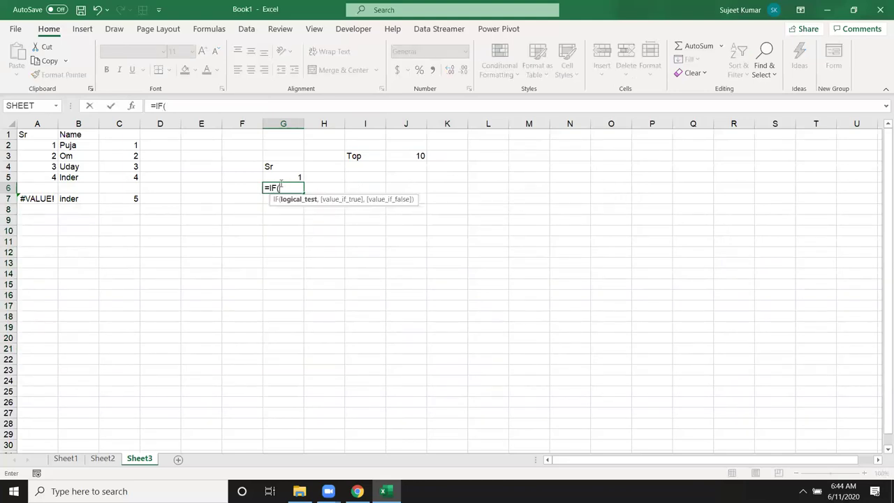
pyautogui.click(284, 177)
pyautogui.write('+1')
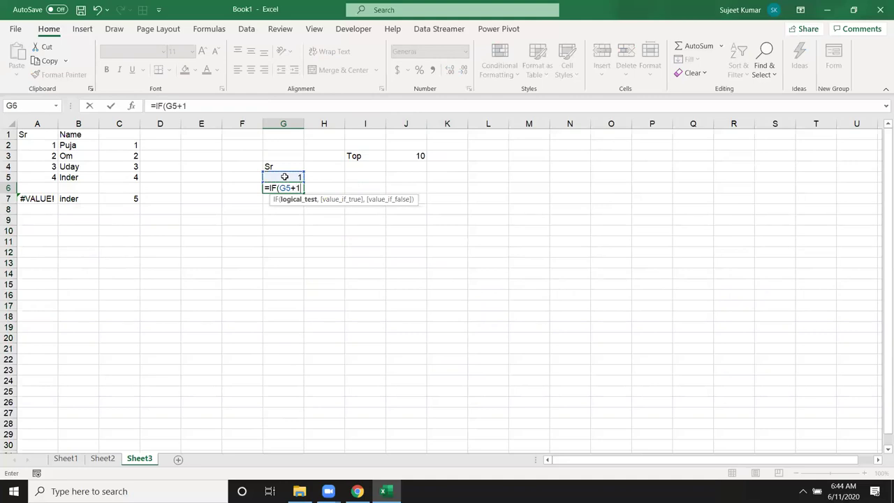
pyautogui.write('>')
pyautogui.click(395, 156)
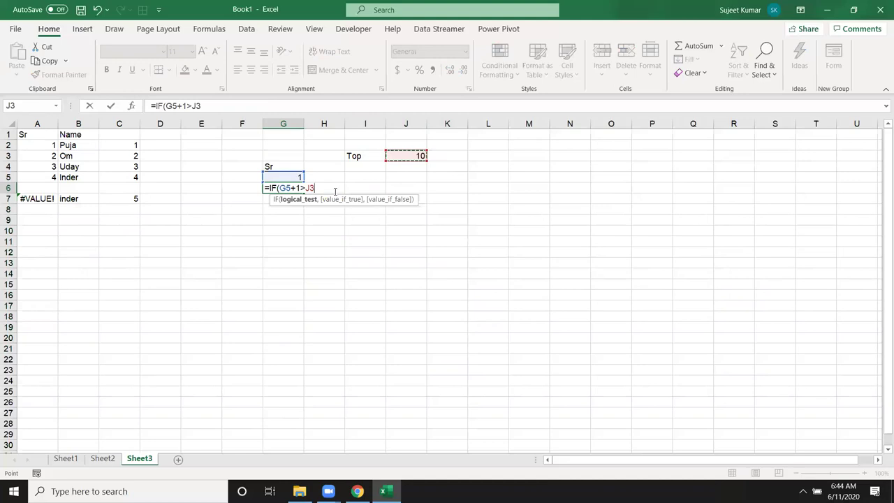
pyautogui.write(',"",')
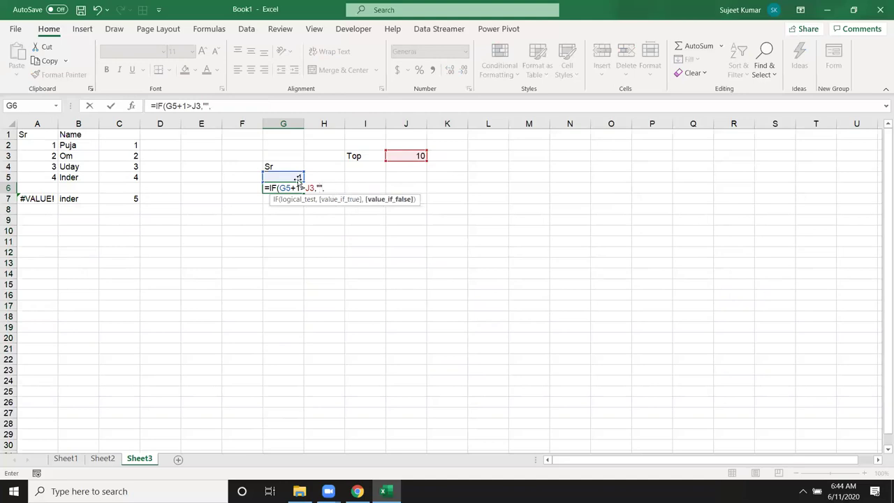
pyautogui.click(292, 175)
pyautogui.write('+1')
pyautogui.press('Return')
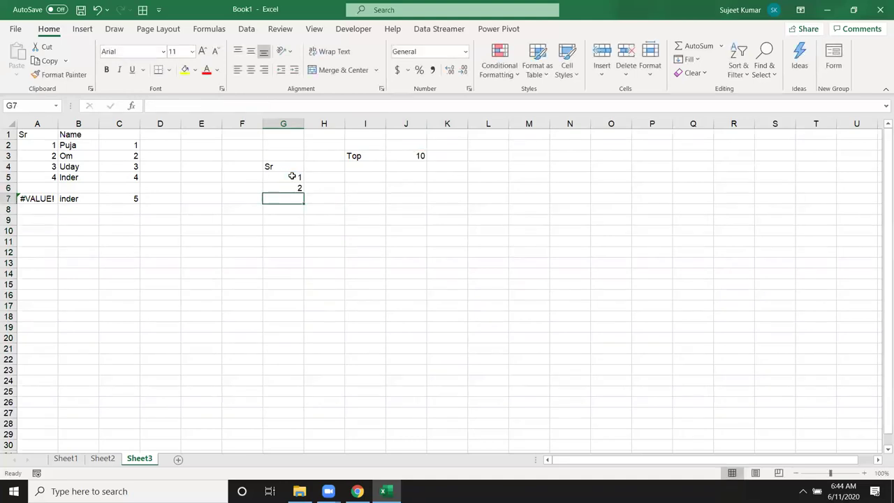
# Test-fill the G6 formula into G7, inspect it, then clear G7
pyautogui.press('Up')
pyautogui.hotkey('shift', 'Down')
pyautogui.hotkey('ctrl', 'd')
pyautogui.press('Down')
pyautogui.press('F2')
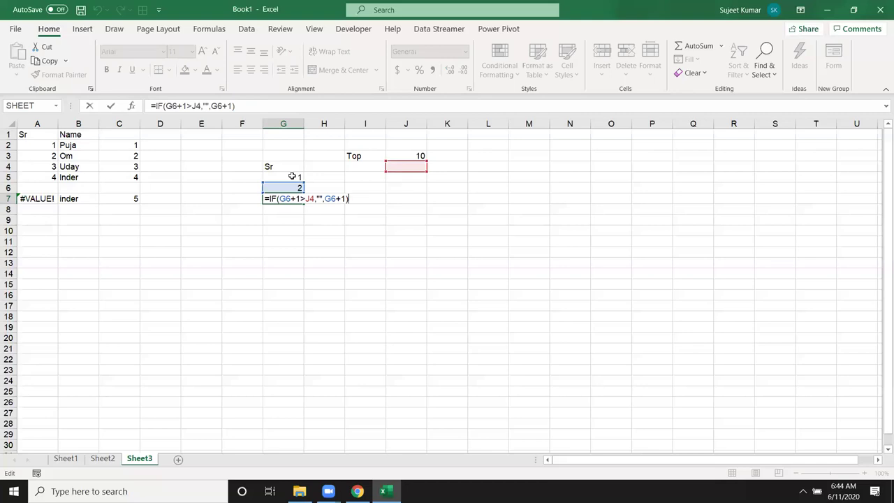
pyautogui.press('Escape')
pyautogui.press('Delete')
pyautogui.press('Up')
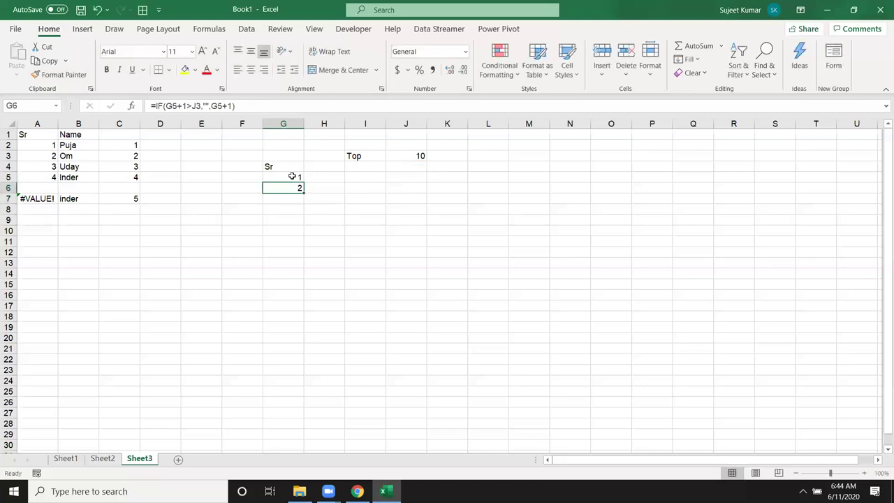
# Try an absolute final G5 reference, fill down to G19, then undo it
pyautogui.press('F2')
pyautogui.press('Left')
pyautogui.press('Left')
pyautogui.press('Left')
pyautogui.press('F4')
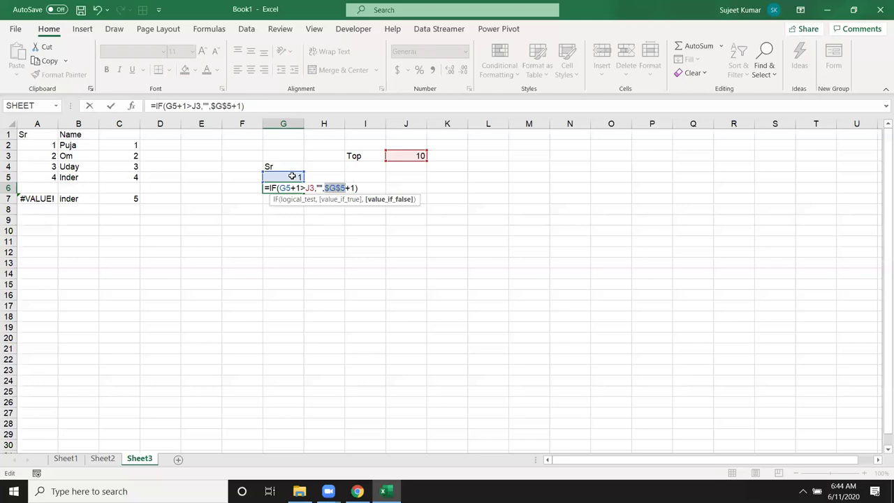
pyautogui.press('Return')
pyautogui.press('Up')
pyautogui.hotkey('shift', 'Down')
pyautogui.hotkey('shift', 'Down')
pyautogui.hotkey('shift', 'Down')
pyautogui.hotkey('shift', 'Down')
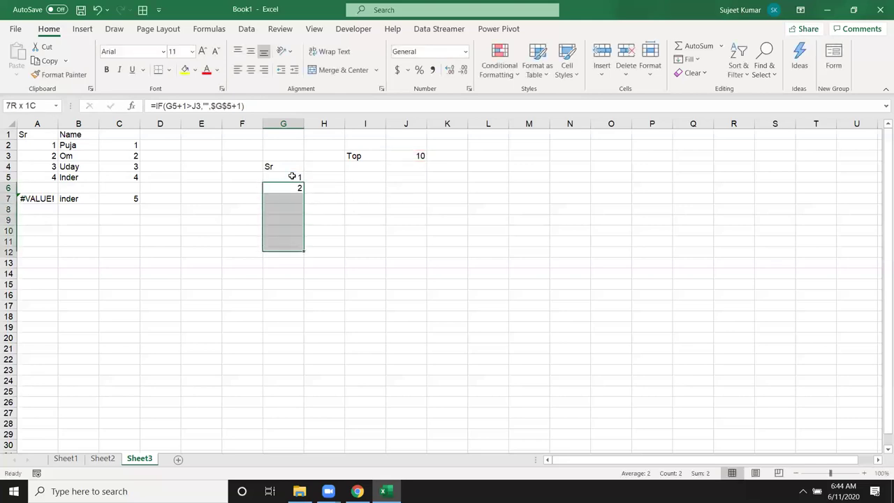
pyautogui.hotkey('shift', 'Down')
pyautogui.hotkey('shift', 'Down')
pyautogui.hotkey('shift', 'Down')
pyautogui.hotkey('ctrl', 'd')
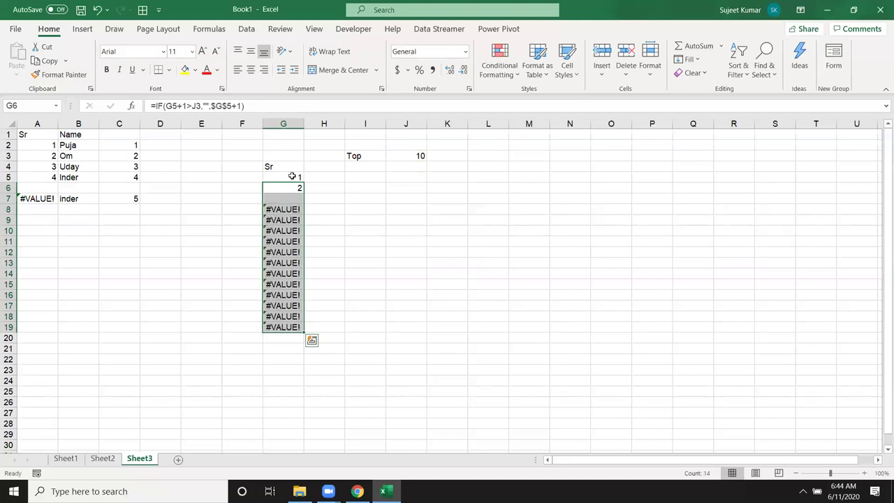
pyautogui.press('Up')
pyautogui.press('Down')
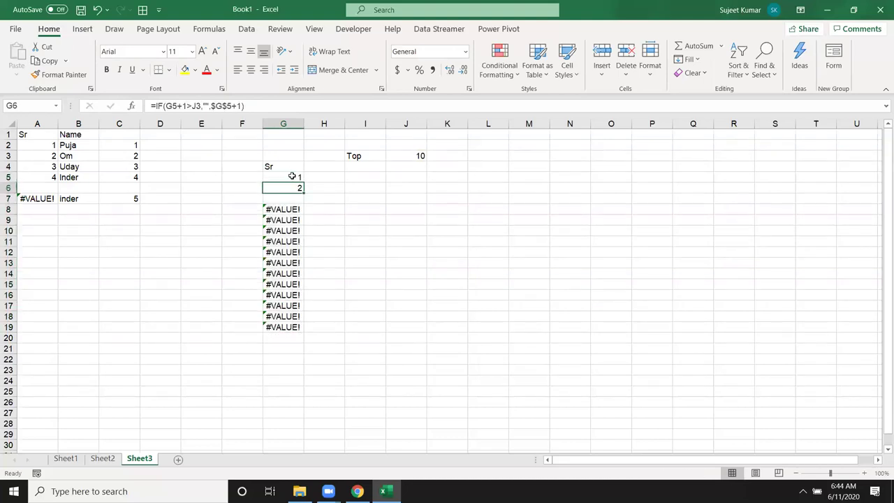
pyautogui.hotkey('ctrl', 'z')
pyautogui.hotkey('ctrl', 'z')
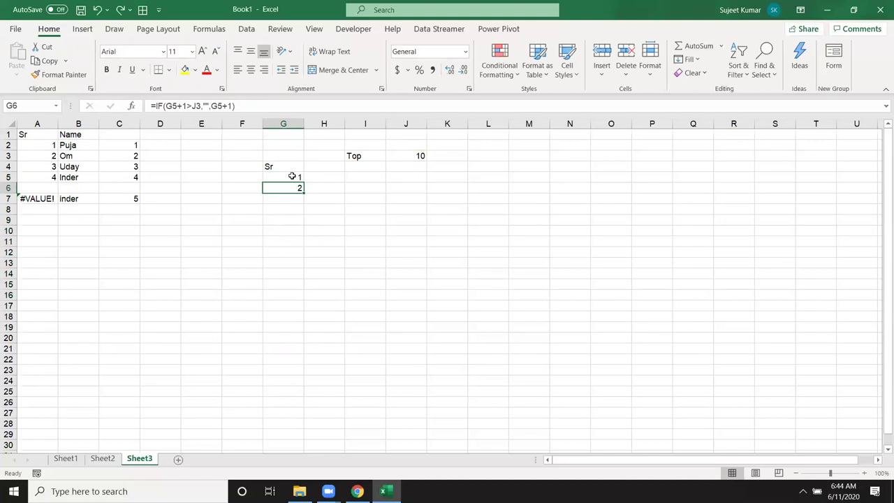
# Lock J3 as $J$3 in G6 and fill the counter down through G19
pyautogui.press('F2')
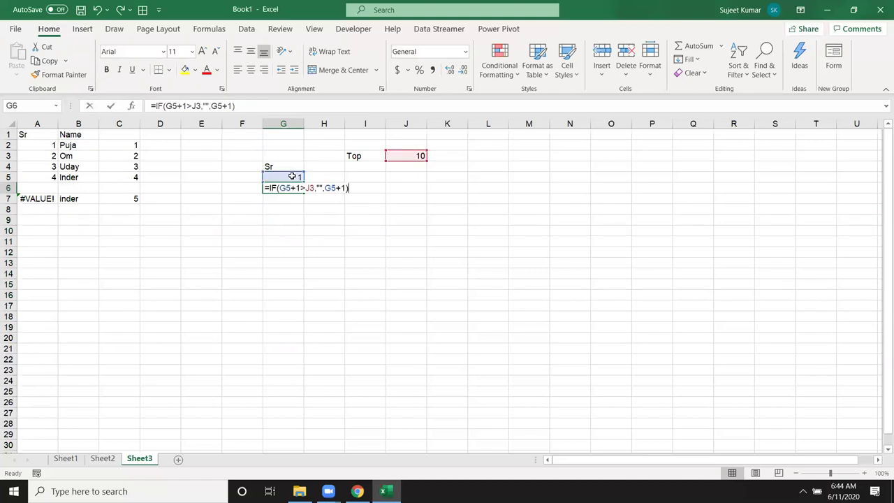
pyautogui.press('Left')
pyautogui.press('Left')
pyautogui.press('Left')
pyautogui.press('Left')
pyautogui.press('Left')
pyautogui.press('Left')
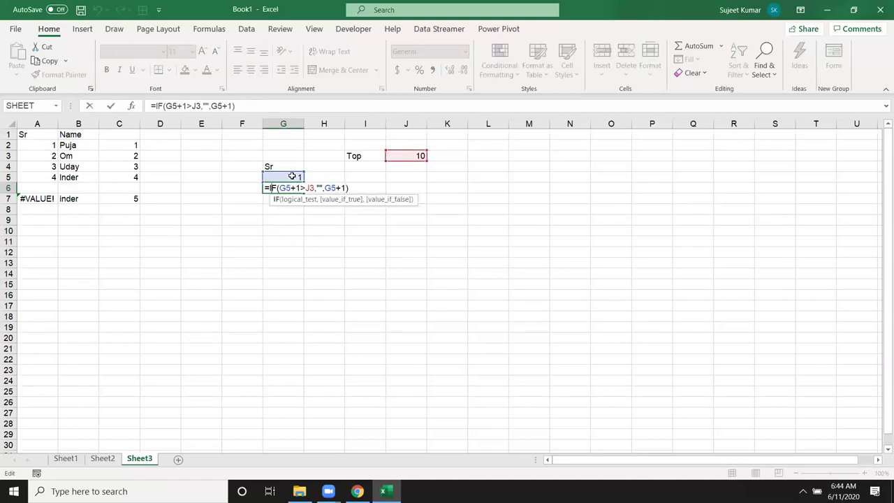
pyautogui.press('Right')
pyautogui.press('Right')
pyautogui.press('Right')
pyautogui.press('Right')
pyautogui.press('Right')
pyautogui.press('Right')
pyautogui.press('Right')
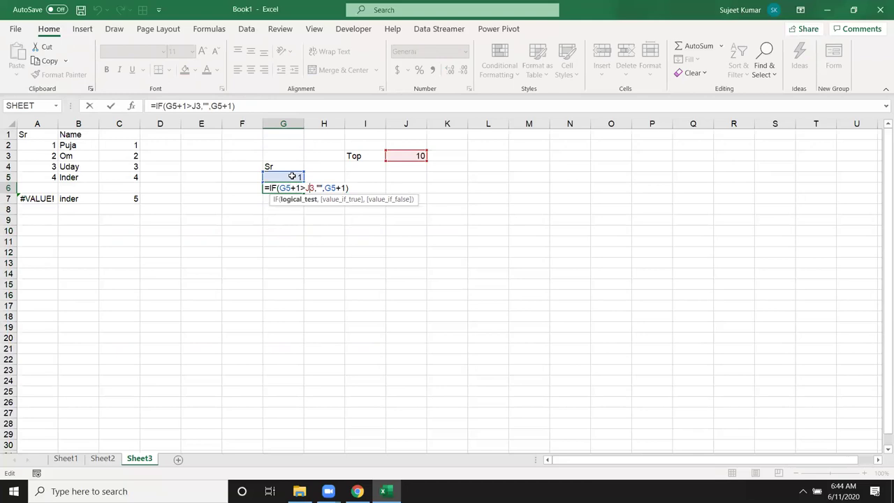
pyautogui.press('F4')
pyautogui.press('Return')
pyautogui.press('Up')
pyautogui.hotkey('shift', 'Down')
pyautogui.hotkey('shift', 'Down')
pyautogui.hotkey('shift', 'Down')
pyautogui.hotkey('shift', 'Down')
pyautogui.hotkey('shift', 'Down')
pyautogui.hotkey('shift', 'Down')
pyautogui.hotkey('shift', 'Down')
pyautogui.hotkey('ctrl', 'd')
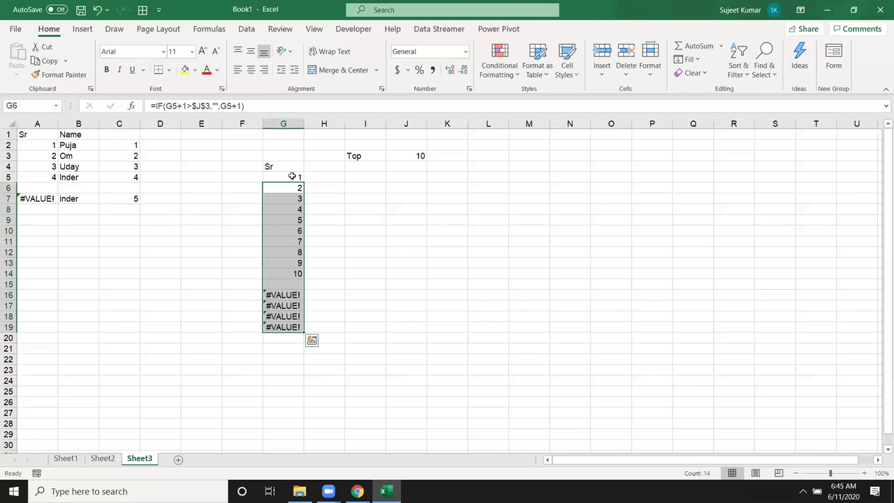
pyautogui.press('Down')
pyautogui.press('Down')
pyautogui.press('Down')
pyautogui.press('Down')
pyautogui.press('Up')
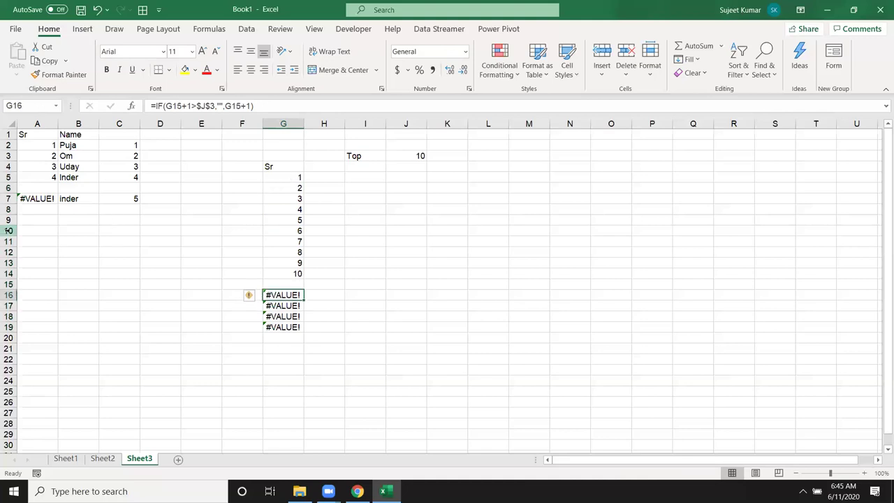
pyautogui.click(25, 199)
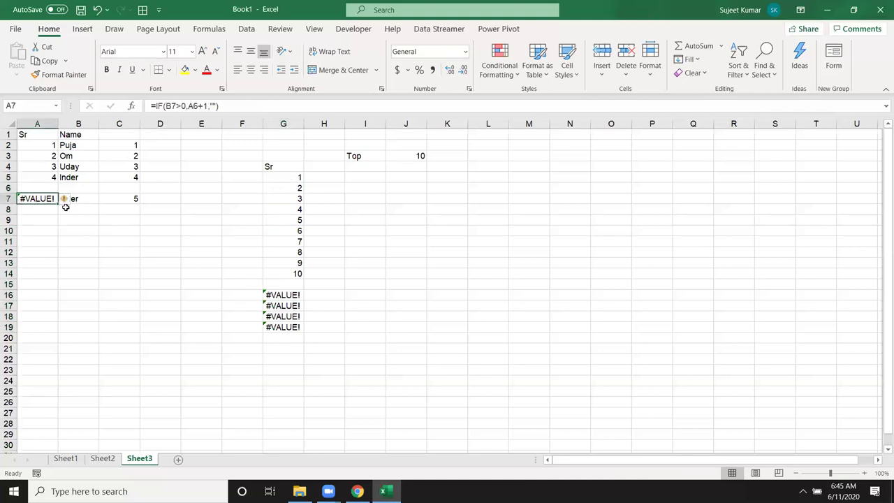
pyautogui.click(106, 201)
pyautogui.moveTo(119, 198); pyautogui.dragTo(129, 144)
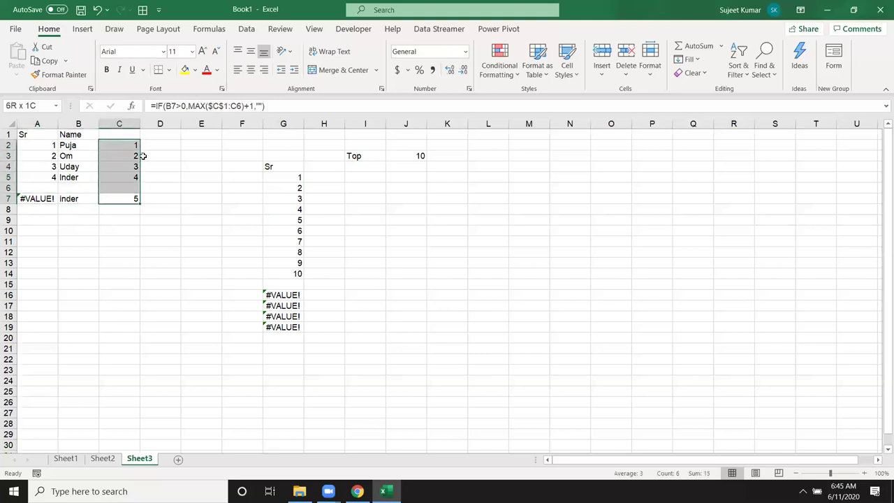
pyautogui.click(299, 317)
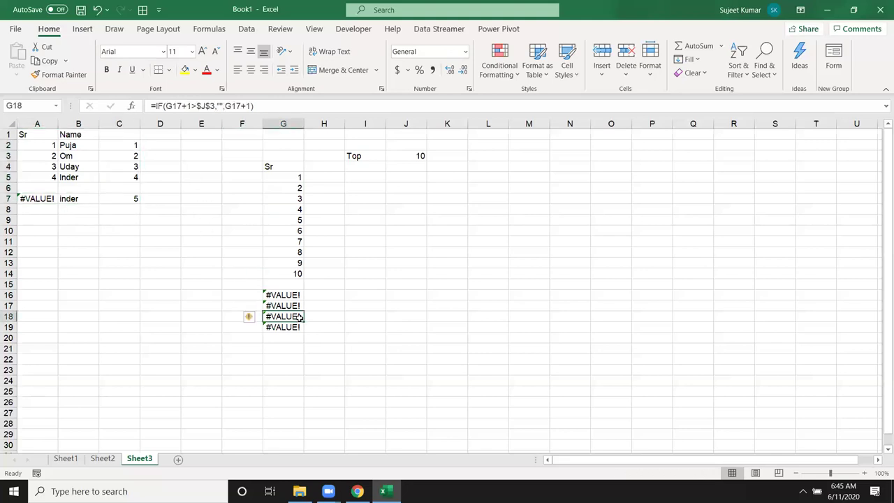
pyautogui.click(287, 272)
pyautogui.click(287, 246)
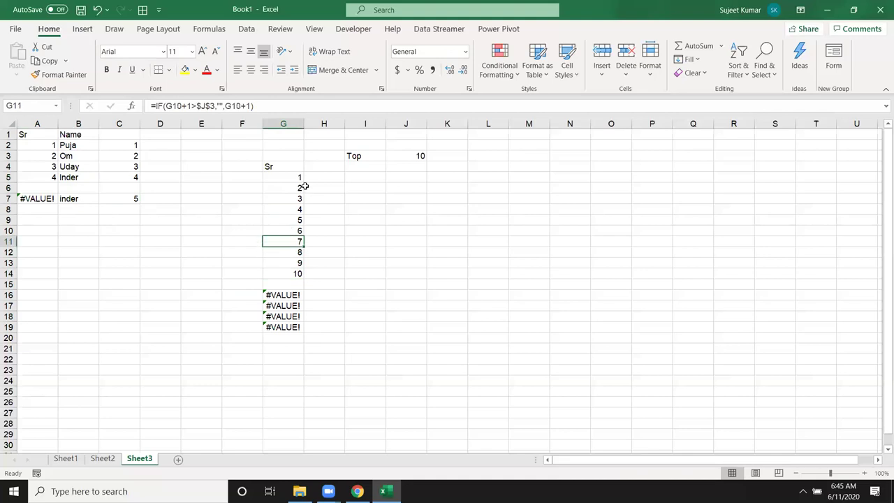
pyautogui.click(301, 187)
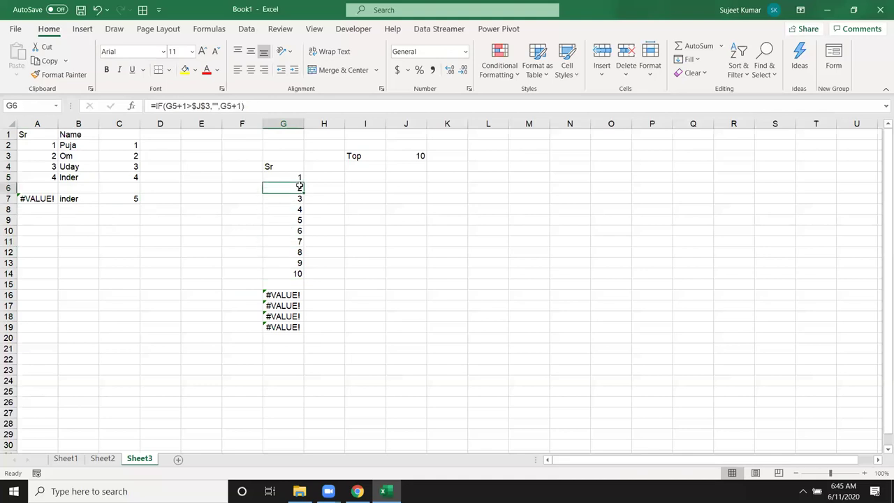
pyautogui.click(157, 106)
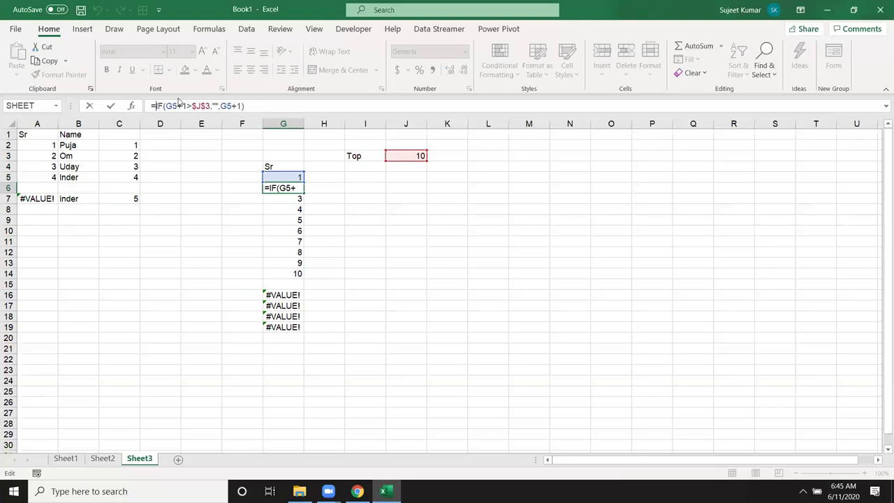
# Change G6 to =IFERROR(IF(G5+1>$J$3,"",G5+1),"")
pyautogui.write('if')
pyautogui.press('Down')
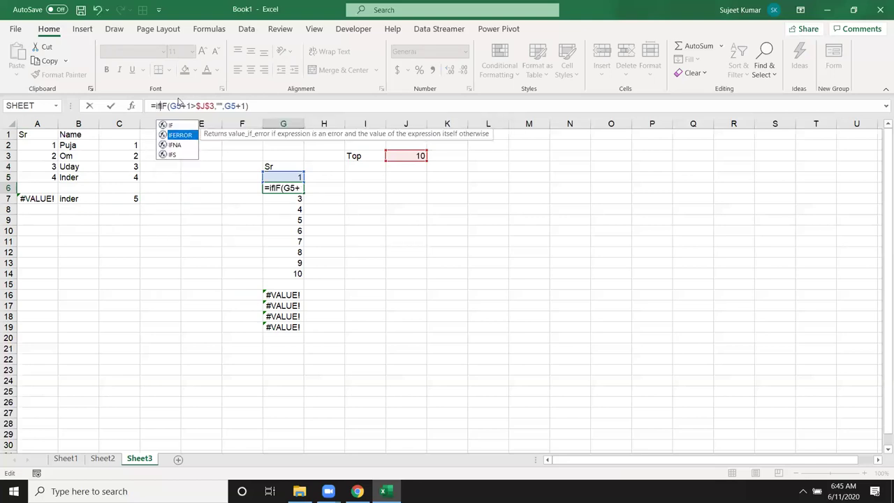
pyautogui.press('Tab')
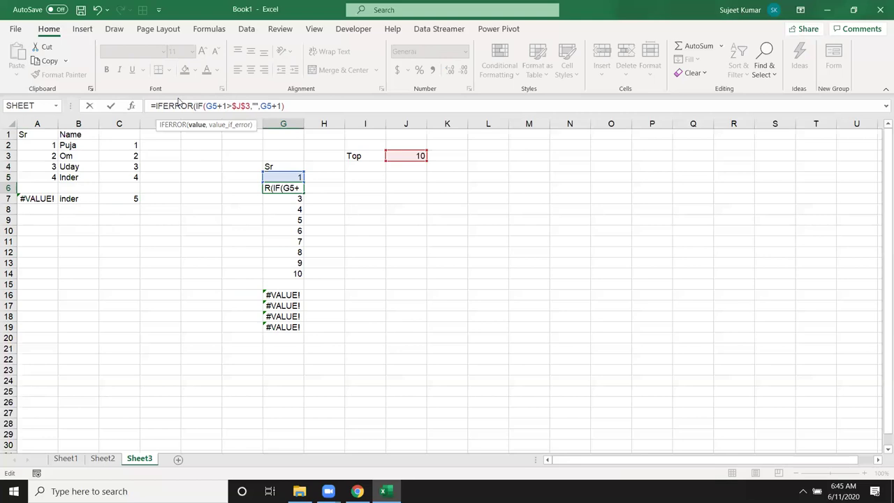
pyautogui.click(340, 102)
pyautogui.write(',"")')
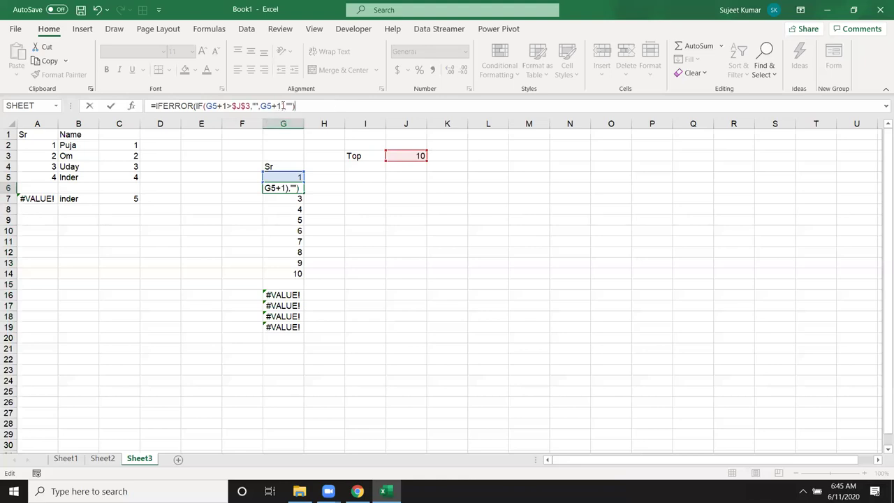
pyautogui.moveTo(283, 106); pyautogui.dragTo(196, 105)
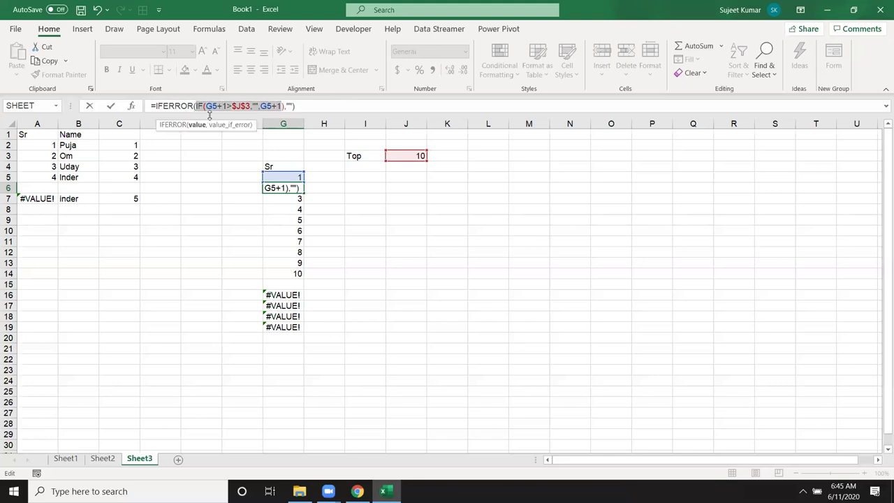
pyautogui.doubleClick(290, 105)
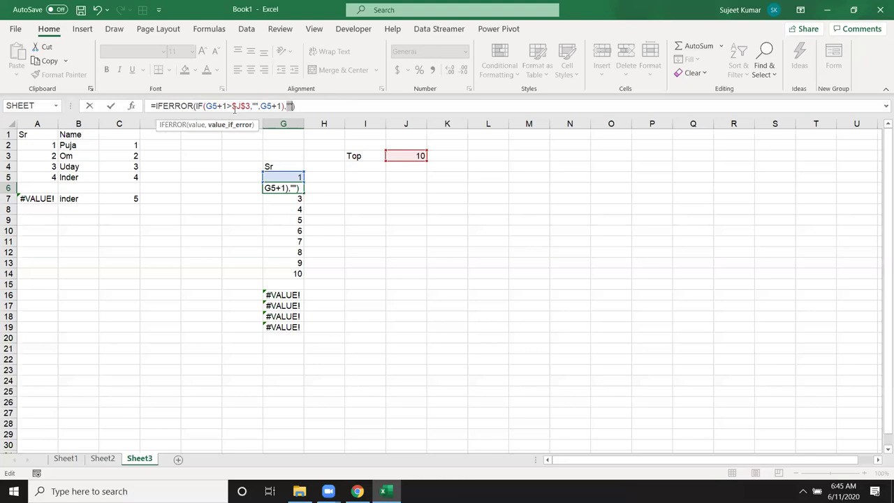
pyautogui.press('Return')
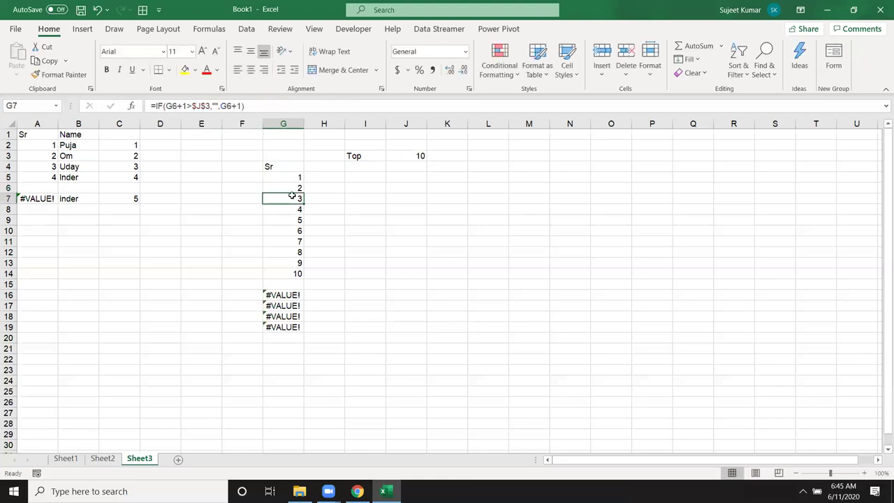
pyautogui.click(293, 188)
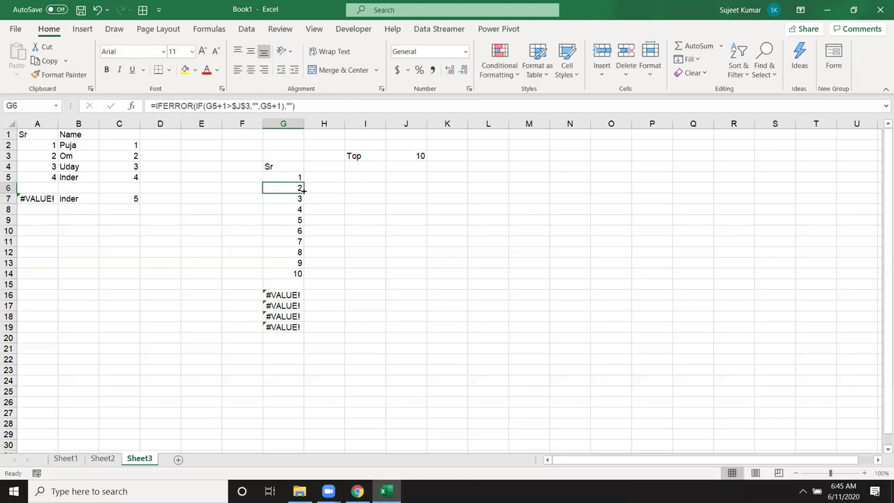
# Extend the IFERROR counter formula down column G through G30
pyautogui.moveTo(304, 190); pyautogui.dragTo(301, 327)
pyautogui.click(287, 328)
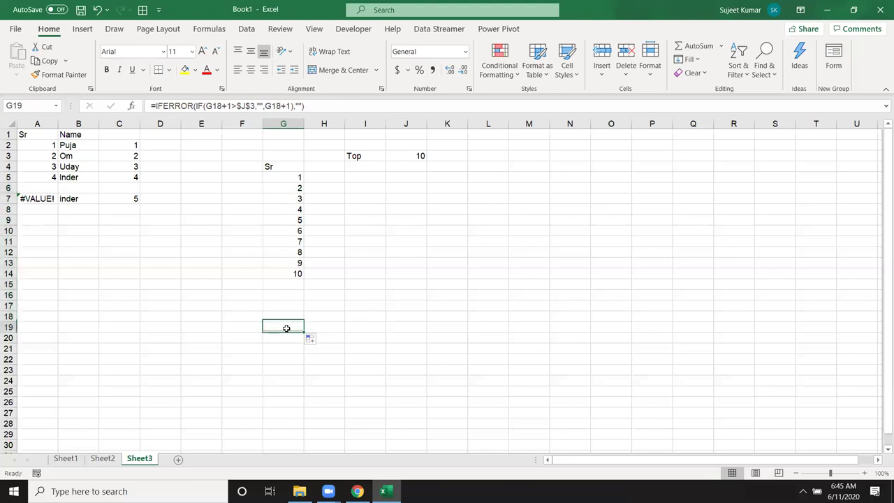
pyautogui.moveTo(304, 333); pyautogui.dragTo(291, 442)
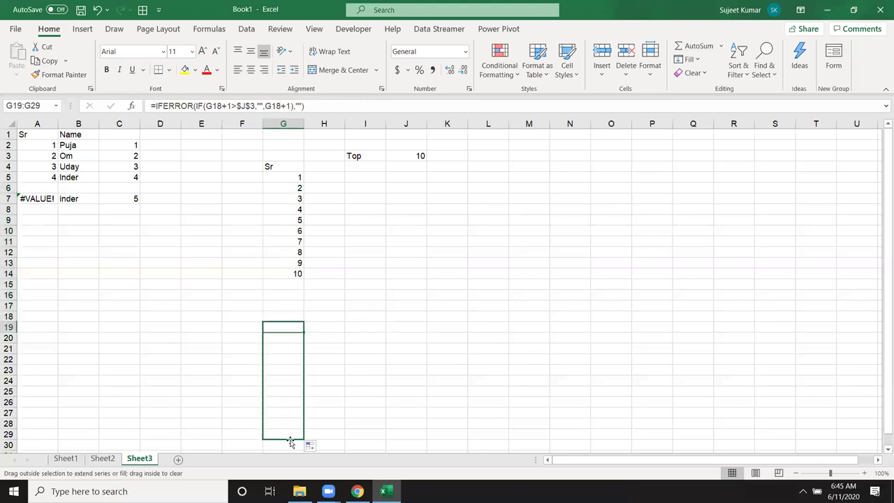
pyautogui.click(286, 305)
pyautogui.moveTo(301, 311); pyautogui.dragTo(292, 442)
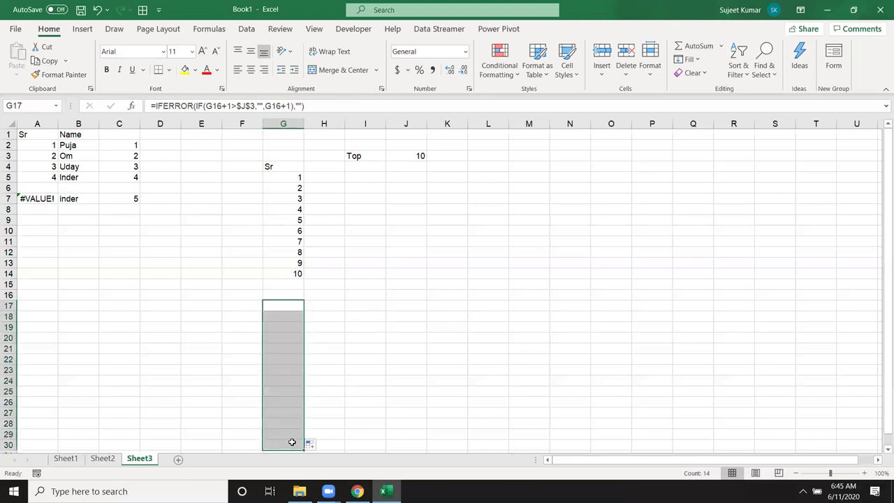
# Raise the Top limit in J3 to 15, then 20, then 30
pyautogui.click(420, 155)
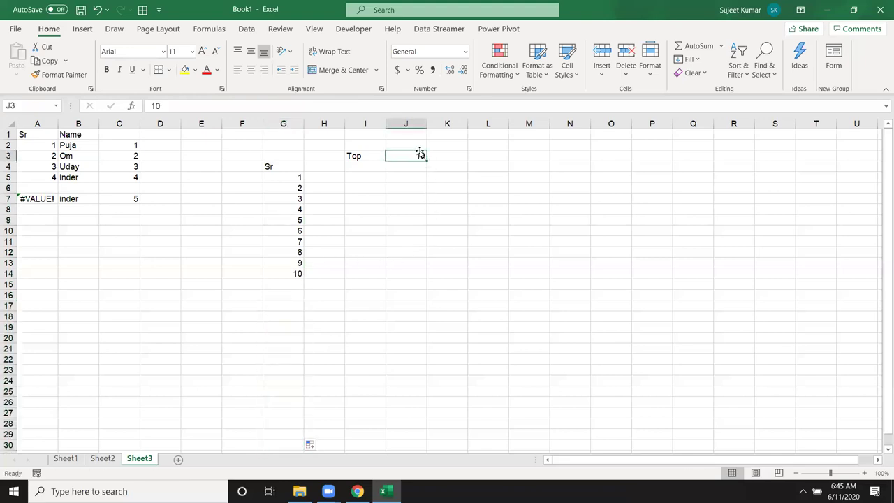
pyautogui.write('15')
pyautogui.press('Return')
pyautogui.click(420, 155)
pyautogui.write('20')
pyautogui.press('Return')
pyautogui.click(420, 155)
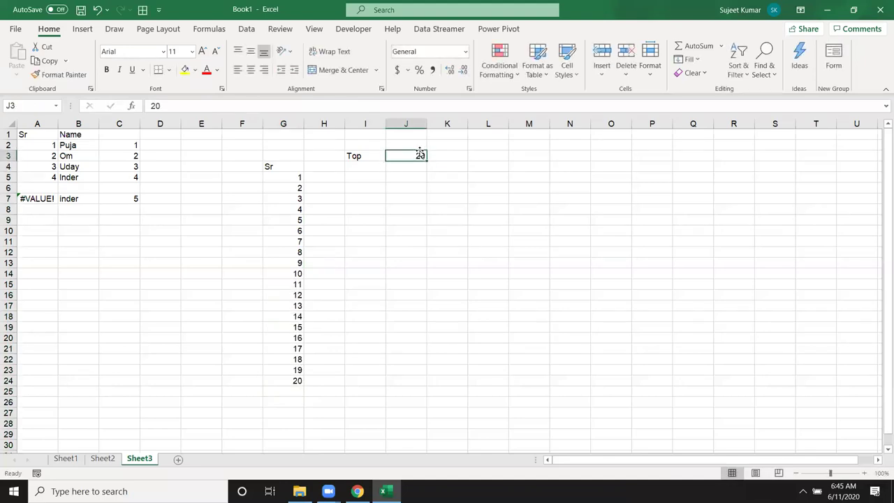
pyautogui.write('30')
pyautogui.press('Return')
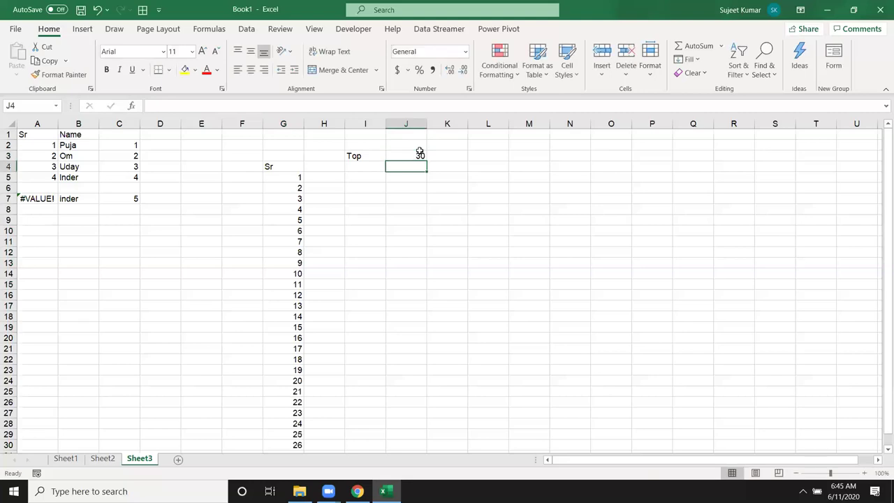
pyautogui.click(420, 155)
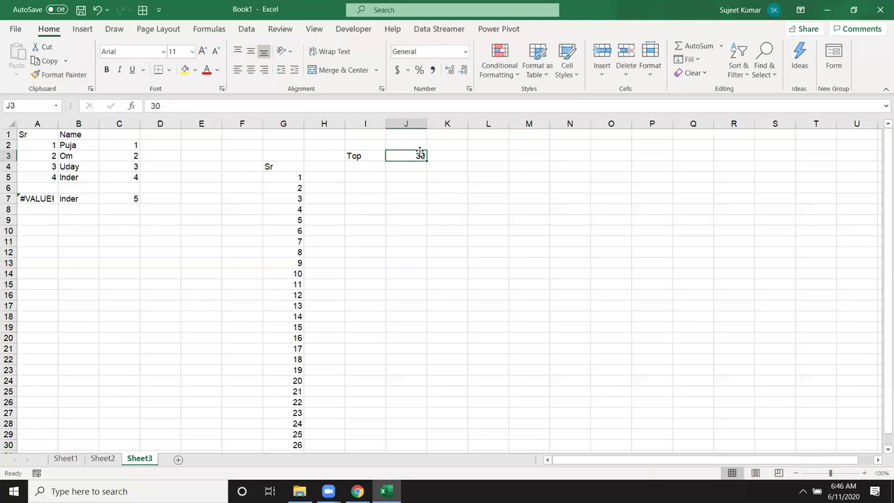
pyautogui.press('Left')
pyautogui.press('Left')
pyautogui.press('Left')
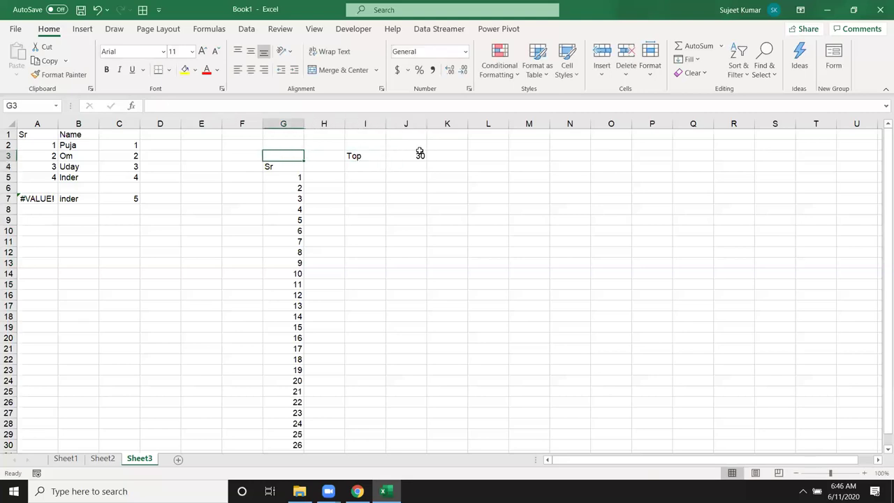
# Label G3 Bottom and enter 10 as the Bottom value in H3
pyautogui.write('Bottom')
pyautogui.press('Return')
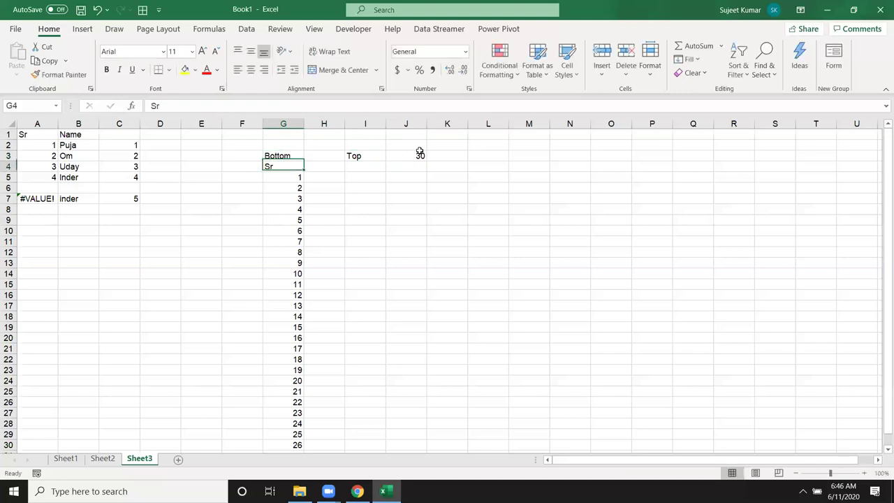
pyautogui.write('1')
pyautogui.press('Up')
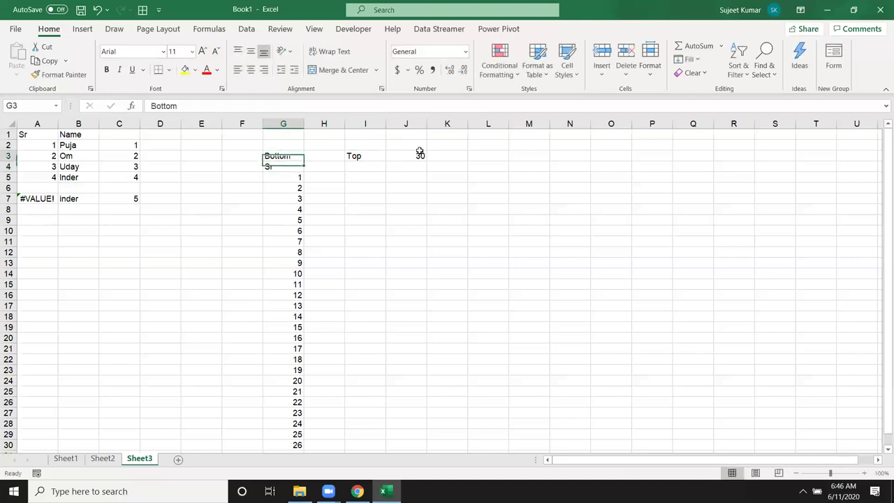
pyautogui.press('Right')
pyautogui.write('10')
pyautogui.press('Return')
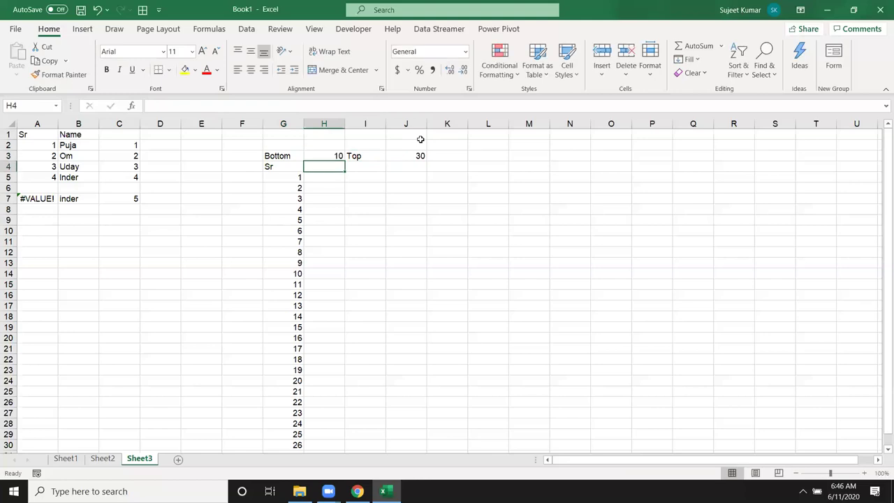
# Link G5 to the Bottom value with =H3 so counting starts at 10
pyautogui.click(276, 180)
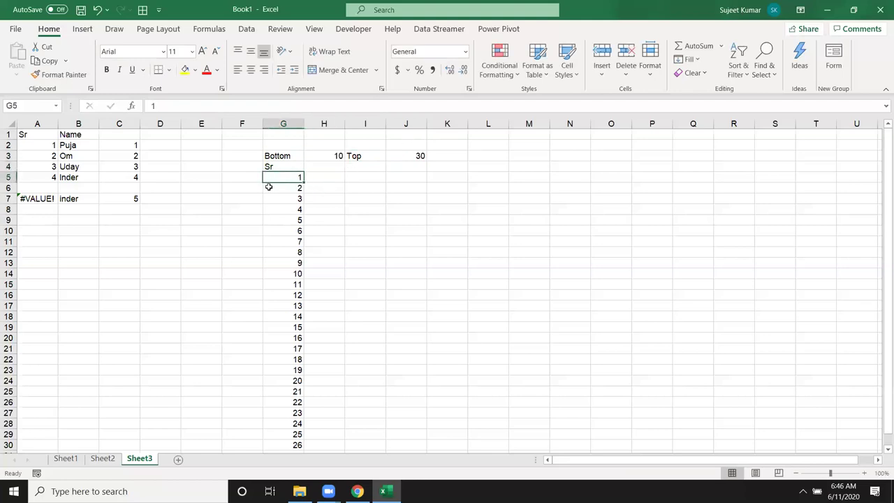
pyautogui.write('=')
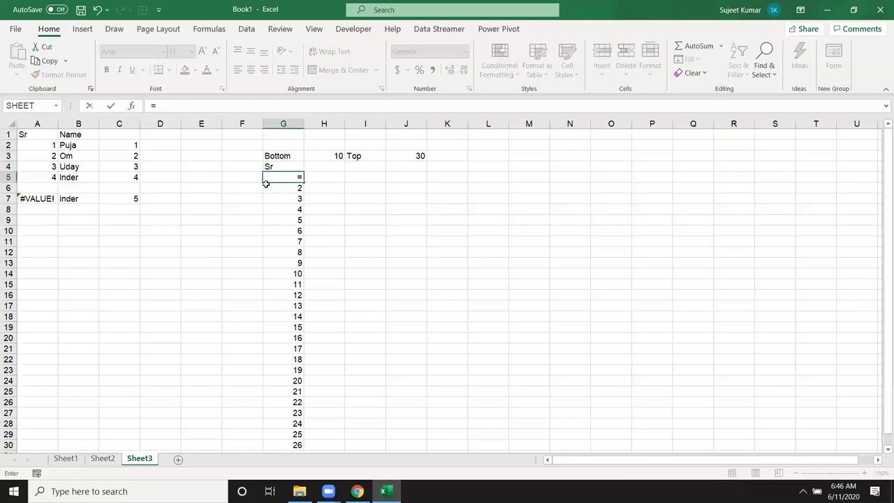
pyautogui.click(332, 156)
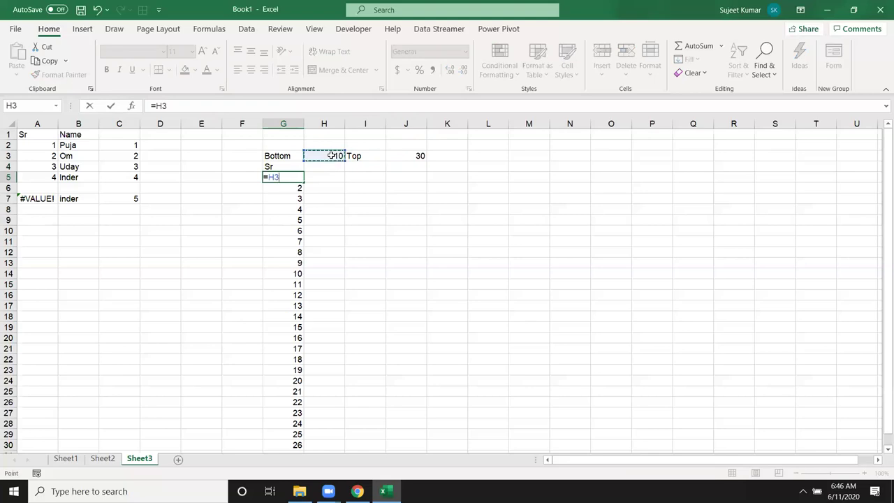
pyautogui.press('Return')
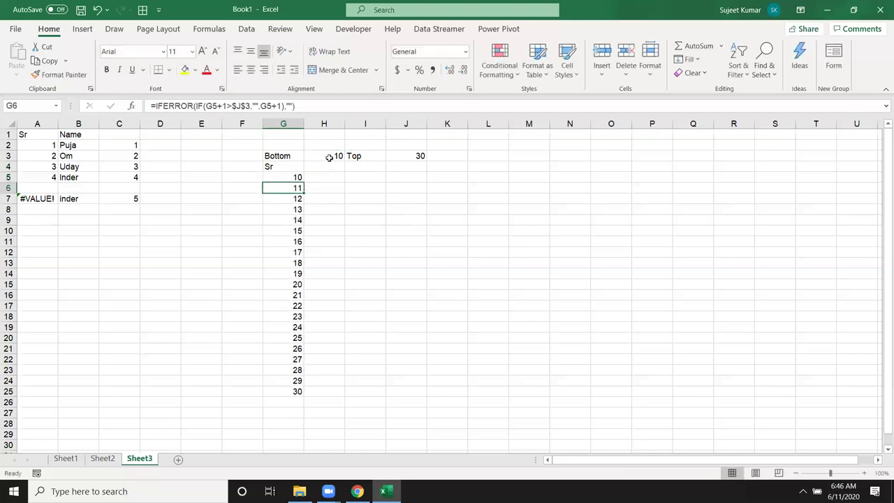
pyautogui.click(329, 157)
pyautogui.click(411, 156)
pyautogui.click(321, 164)
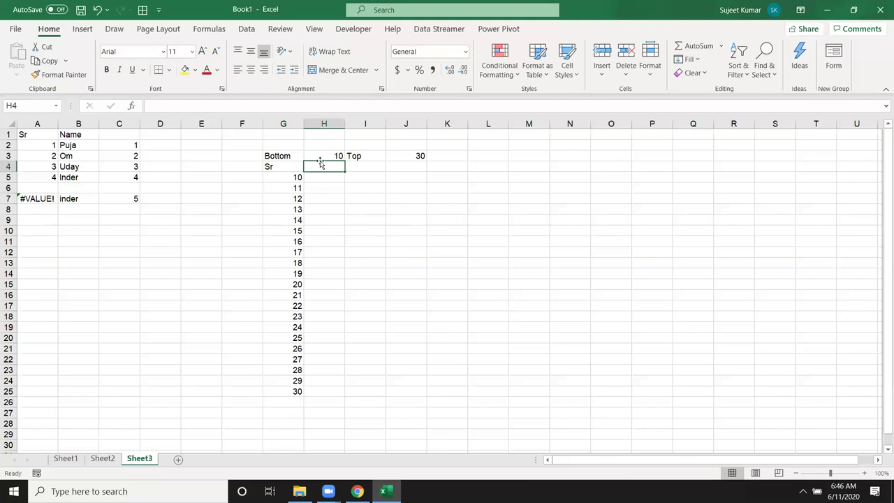
pyautogui.click(320, 154)
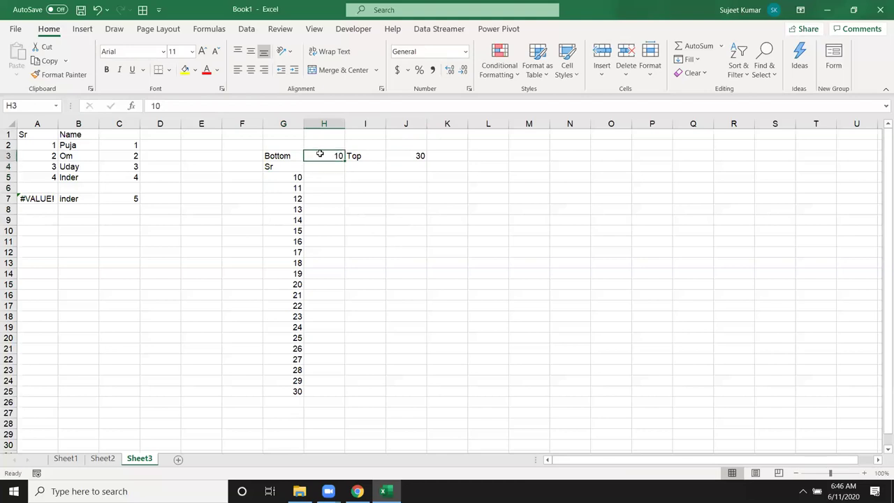
# Set Bottom to 6/1 in H3 and Top to 6/10 in J3
pyautogui.write('6/1')
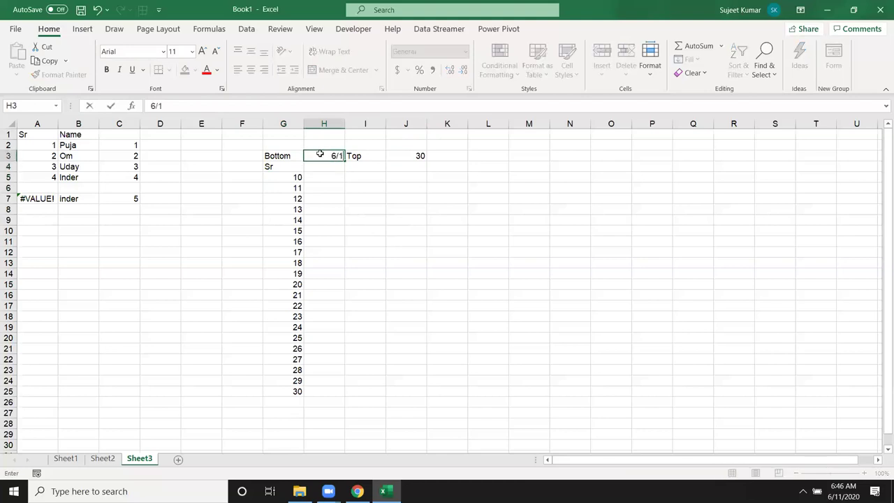
pyautogui.press('Return')
pyautogui.click(394, 152)
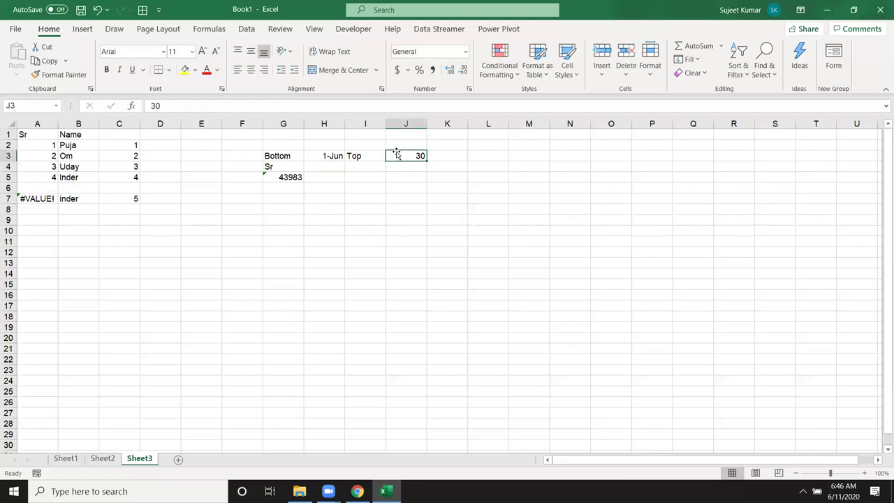
pyautogui.write('6/10')
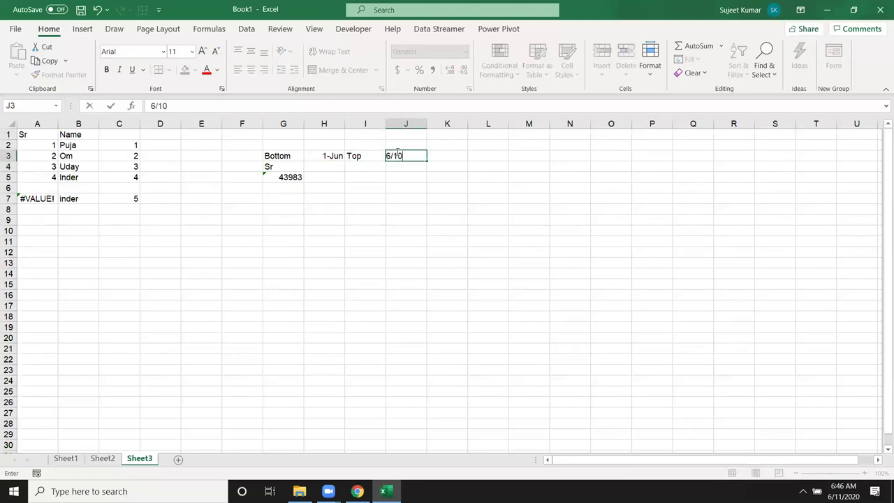
pyautogui.press('Return')
# Apply Date format to column G so it lists 1-Jun-20 through 10-Jun-20
pyautogui.moveTo(283, 176)
pyautogui.mouseDown()
pyautogui.moveTo(282, 280)
pyautogui.moveTo(284, 272)
pyautogui.mouseUp()
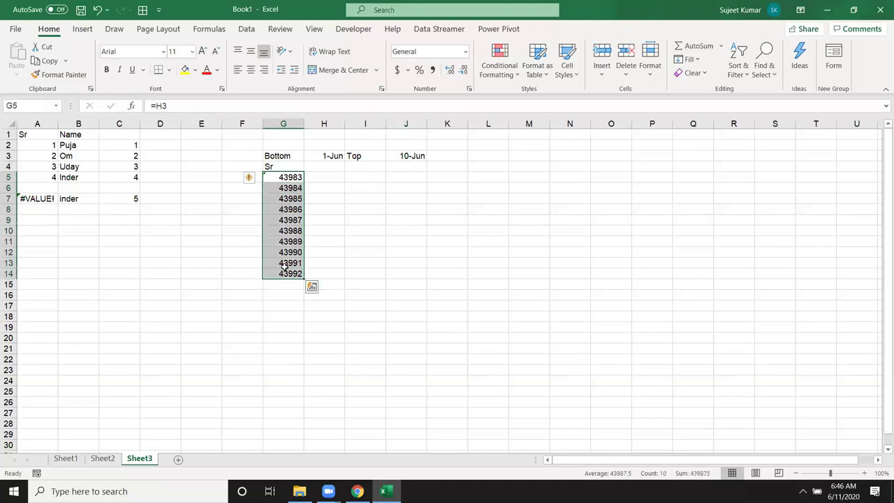
pyautogui.hotkey('ctrl', 'space')
pyautogui.hotkey('ctrl', 'shift', '3')
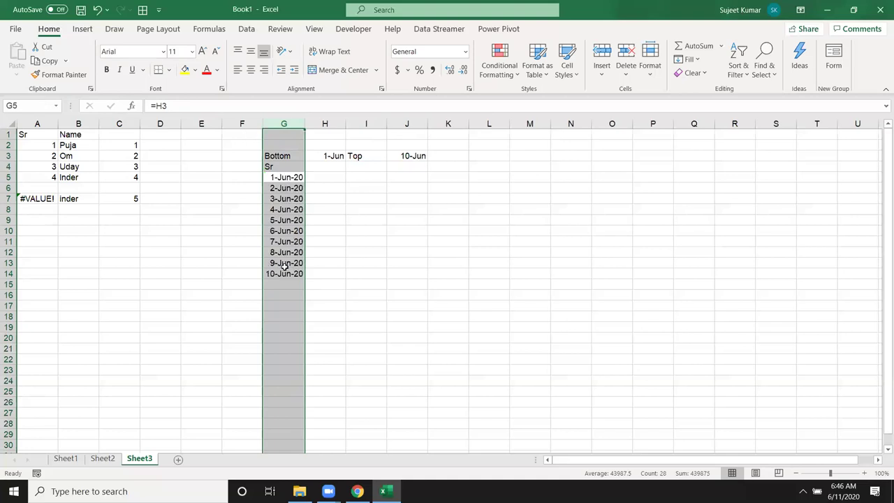
pyautogui.click(390, 236)
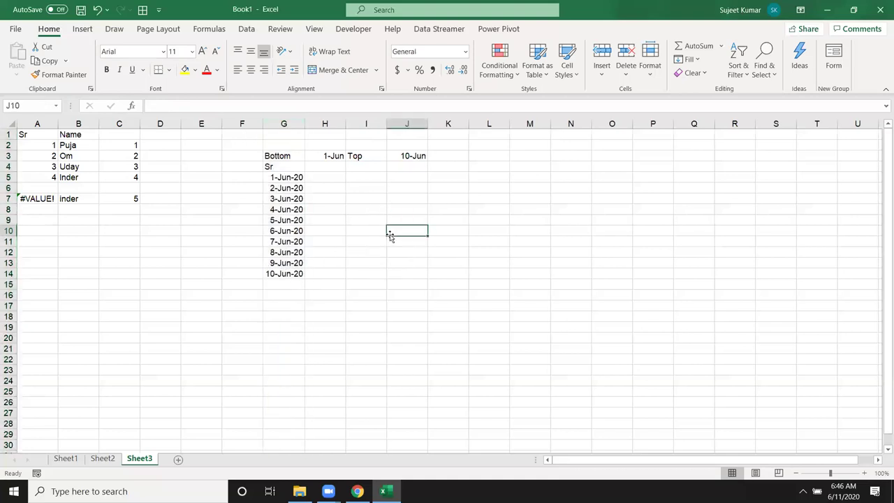